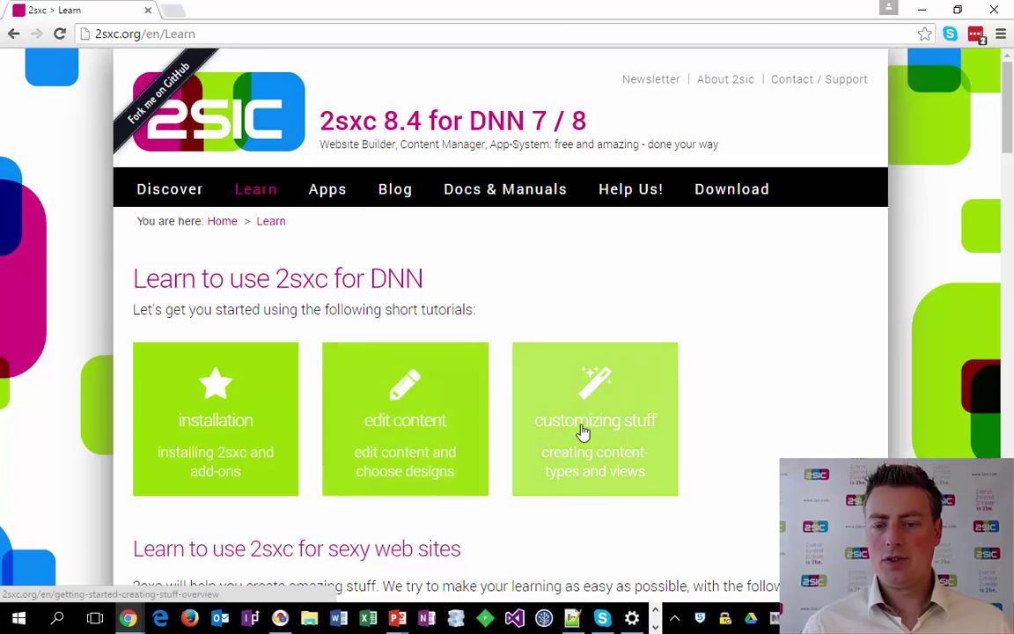
Log in from the footer Login link with the browser's saved administrator credentials.
{"action": "scroll", "coordinate": [584, 440], "scroll_direction": "down", "scroll_amount": 3}
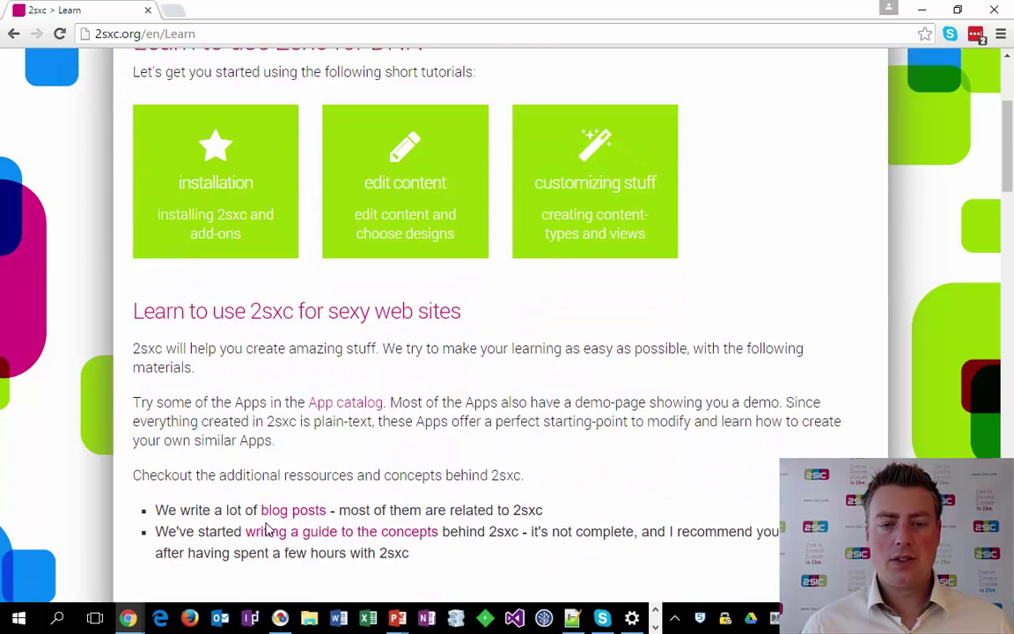
{"action": "scroll", "coordinate": [471, 528], "scroll_direction": "down", "scroll_amount": 5}
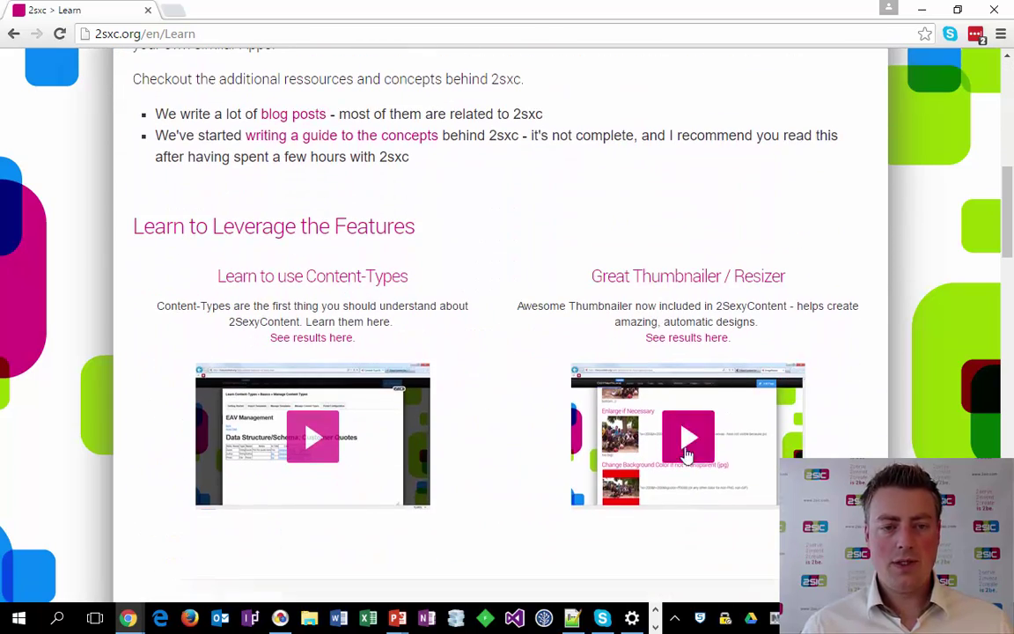
{"action": "scroll", "coordinate": [520, 458], "scroll_direction": "down", "scroll_amount": 10}
{"action": "scroll", "coordinate": [475, 531], "scroll_direction": "down", "scroll_amount": 5}
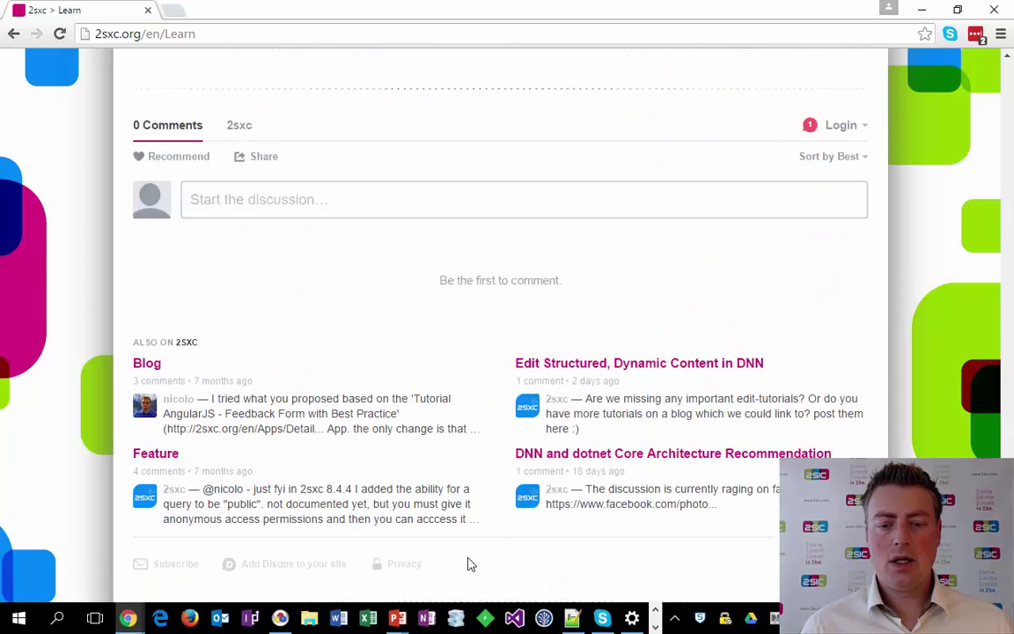
{"action": "left_click", "coordinate": [497, 597]}
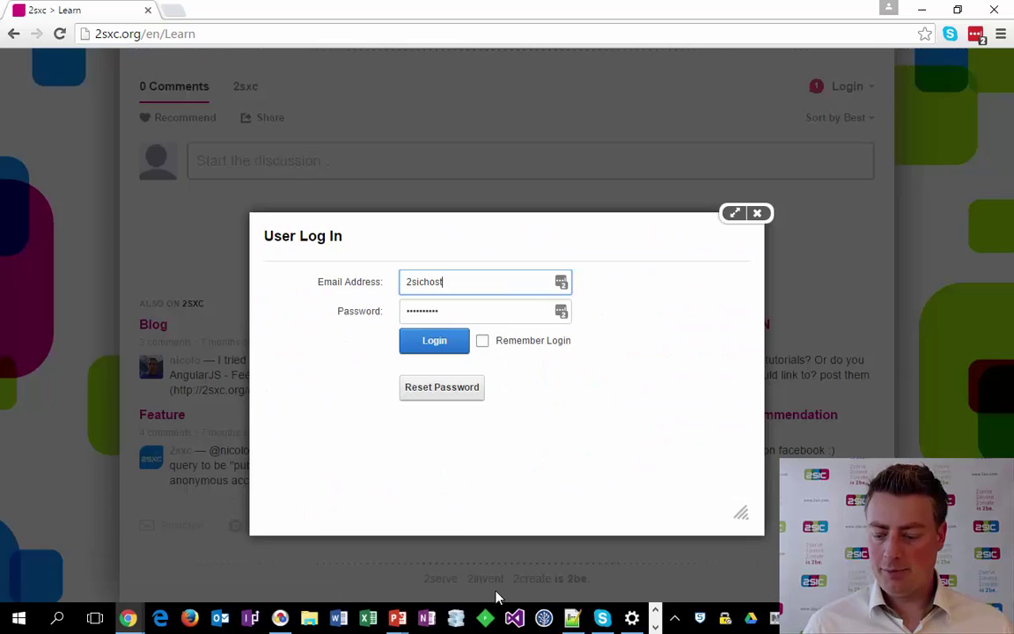
{"action": "key", "text": "Return"}
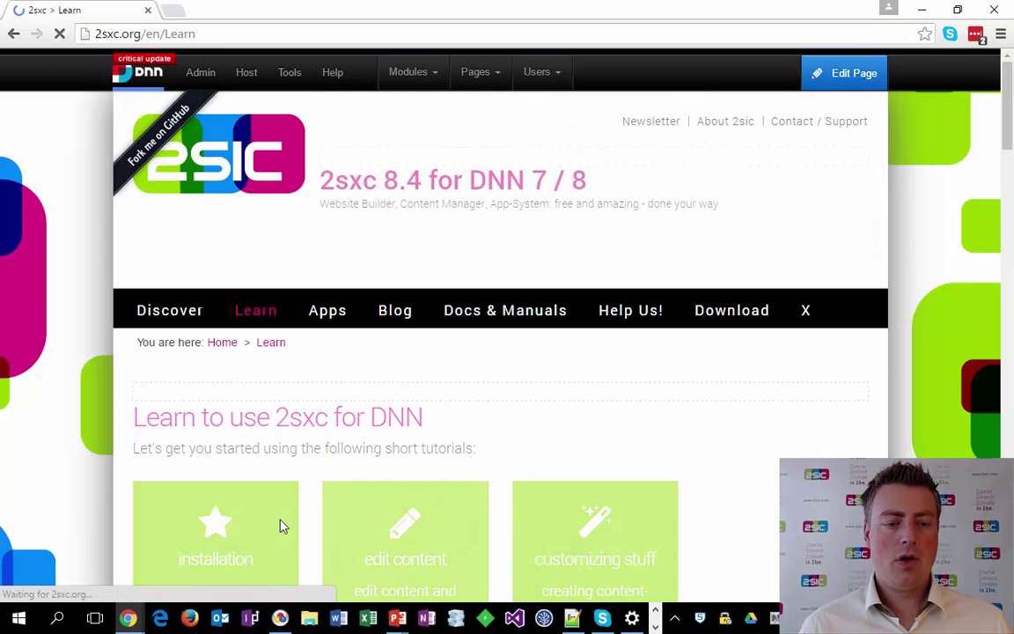
Switch page edit mode on and off again, then go to the Help Us page.
{"action": "mouse_move", "coordinate": [619, 526]}
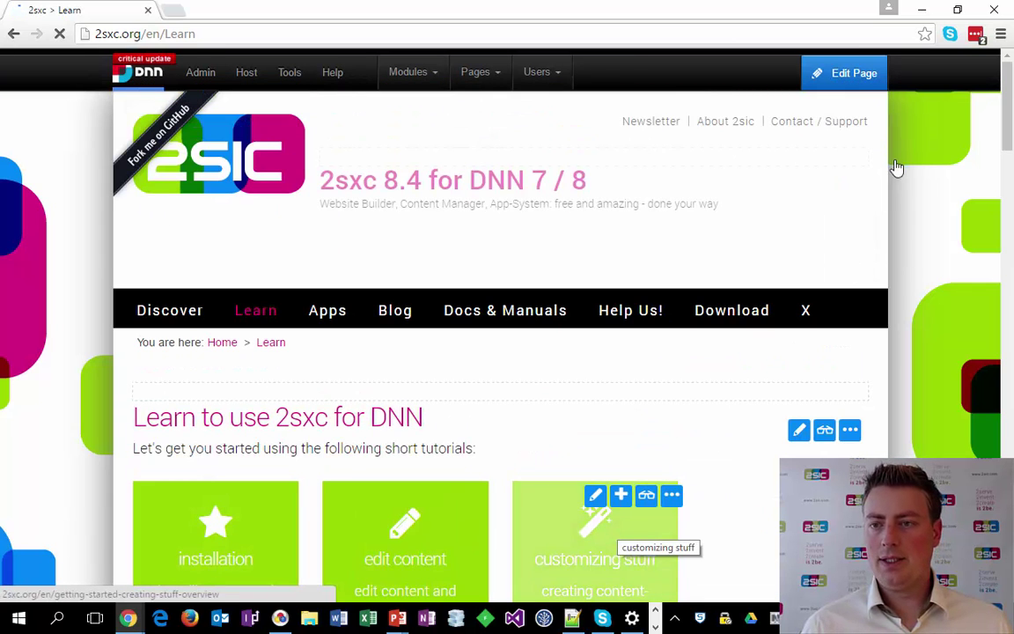
{"action": "left_click", "coordinate": [851, 76]}
{"action": "mouse_move", "coordinate": [851, 79]}
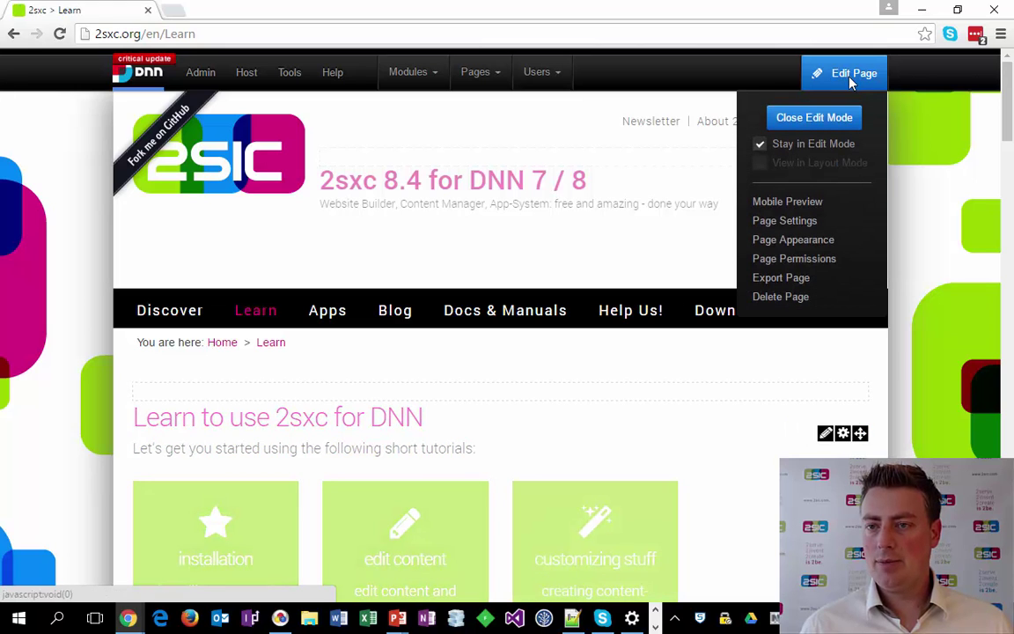
{"action": "left_click", "coordinate": [851, 118]}
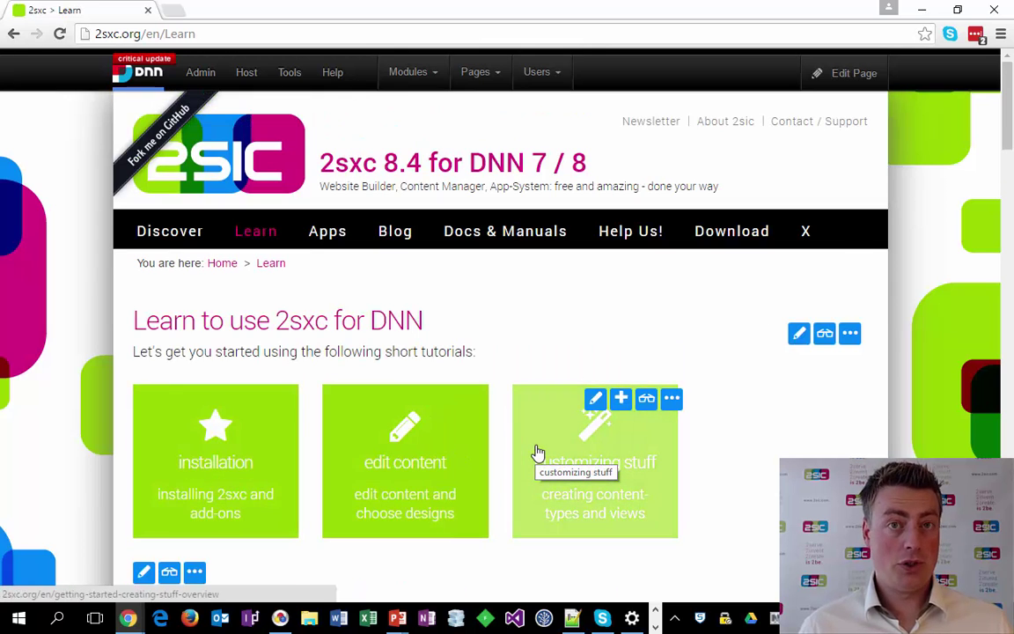
{"action": "left_click", "coordinate": [656, 230]}
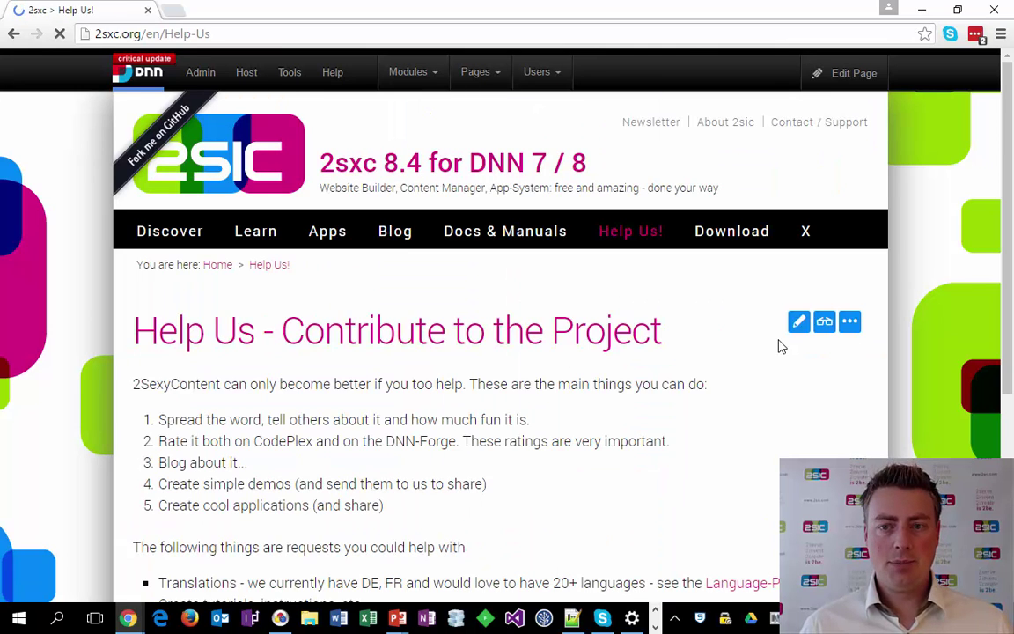
{"action": "scroll", "coordinate": [704, 401], "scroll_direction": "down", "scroll_amount": 1}
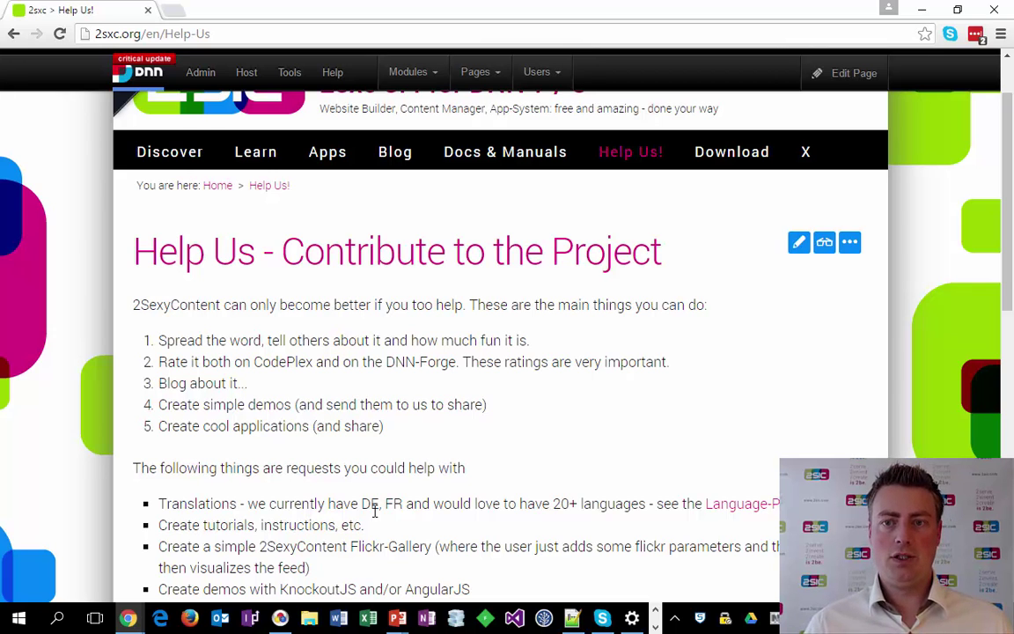
{"action": "left_click", "coordinate": [798, 241]}
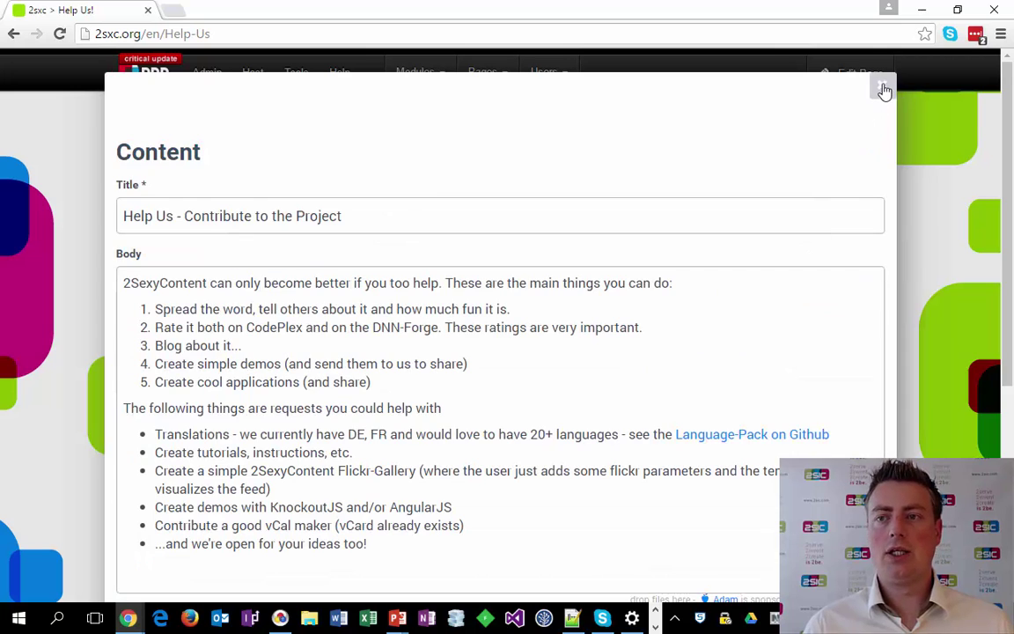
{"action": "left_click", "coordinate": [882, 84]}
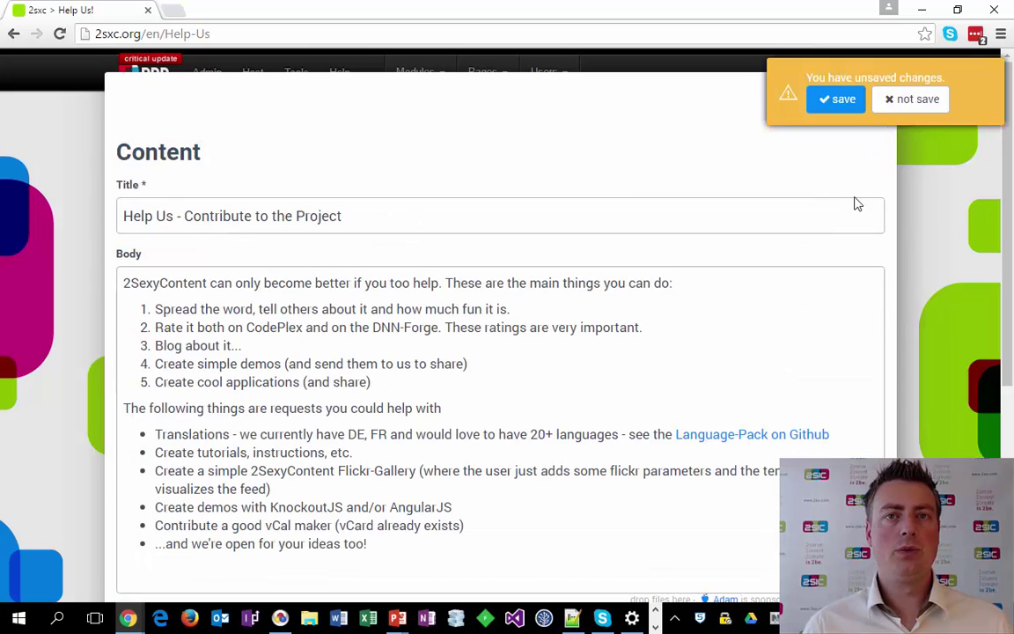
{"action": "left_click", "coordinate": [910, 99]}
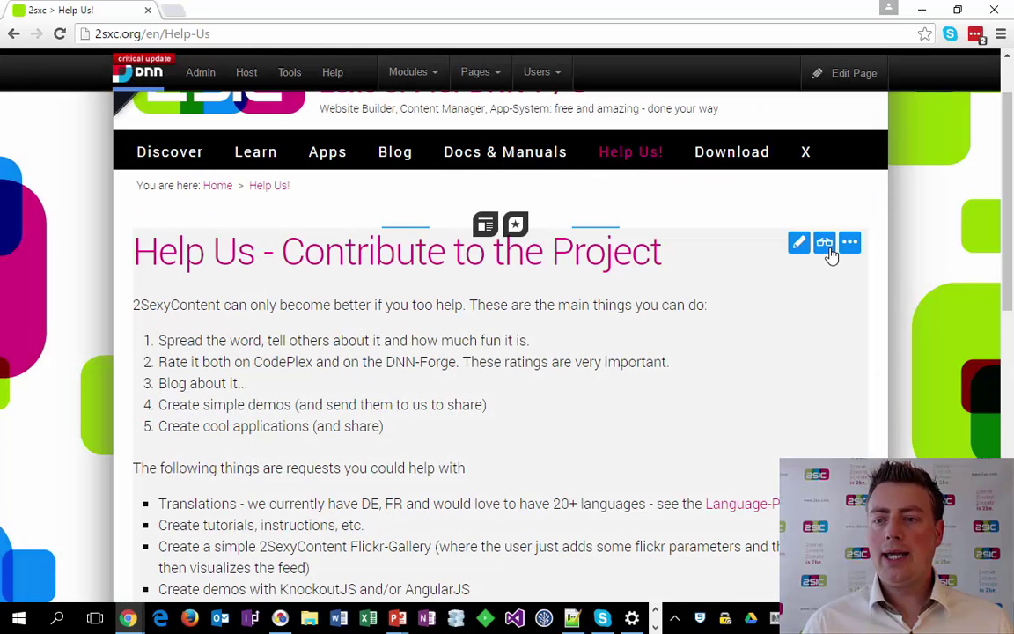
{"action": "left_click", "coordinate": [825, 243]}
{"action": "left_click", "coordinate": [262, 284]}
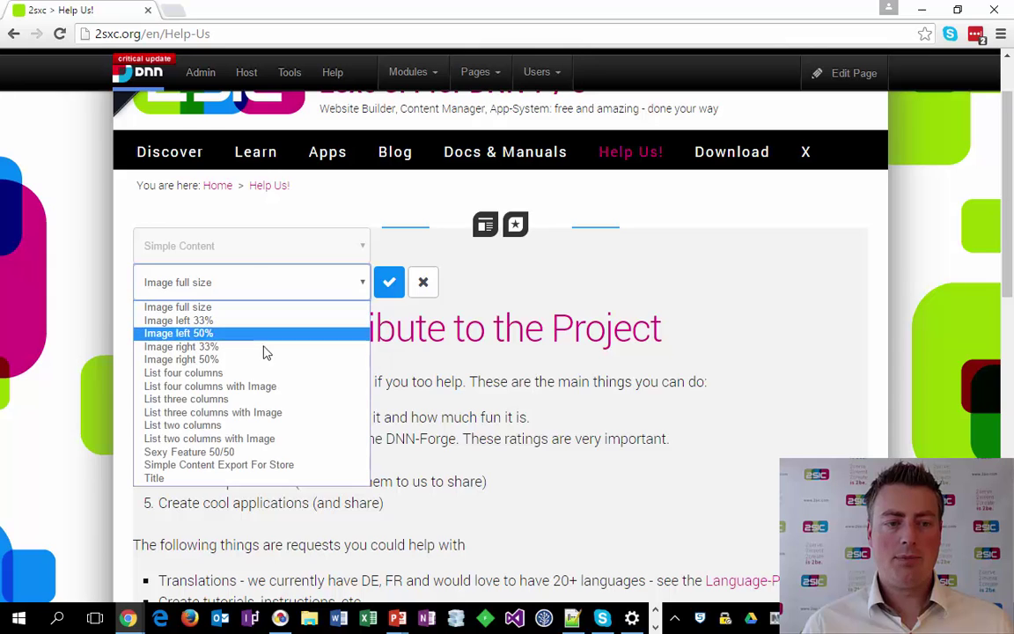
{"action": "left_click", "coordinate": [266, 361]}
{"action": "left_click", "coordinate": [324, 293]}
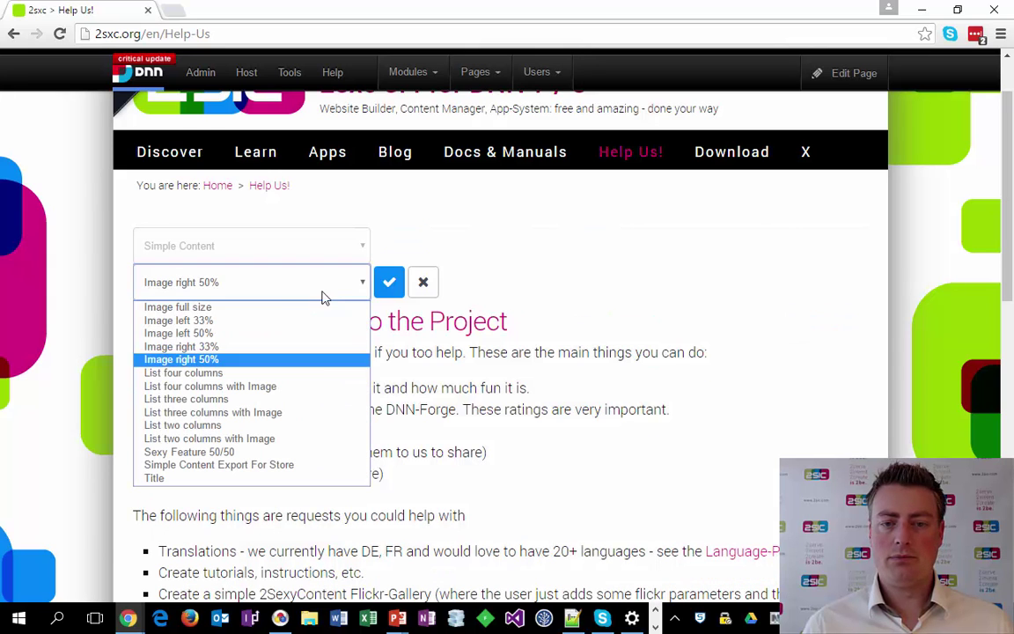
{"action": "left_click", "coordinate": [312, 372]}
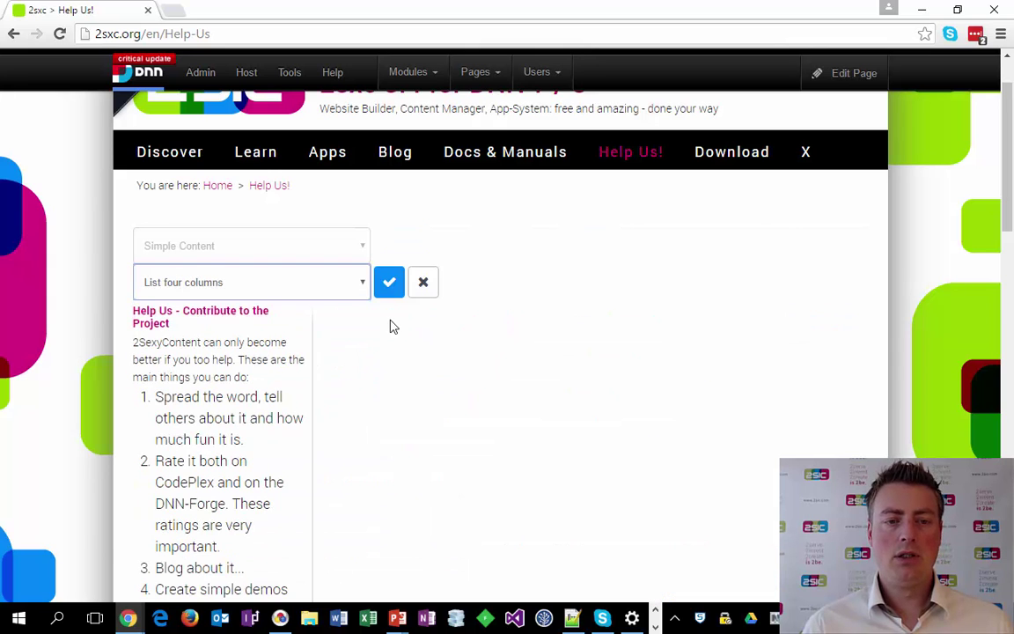
{"action": "left_click", "coordinate": [421, 283]}
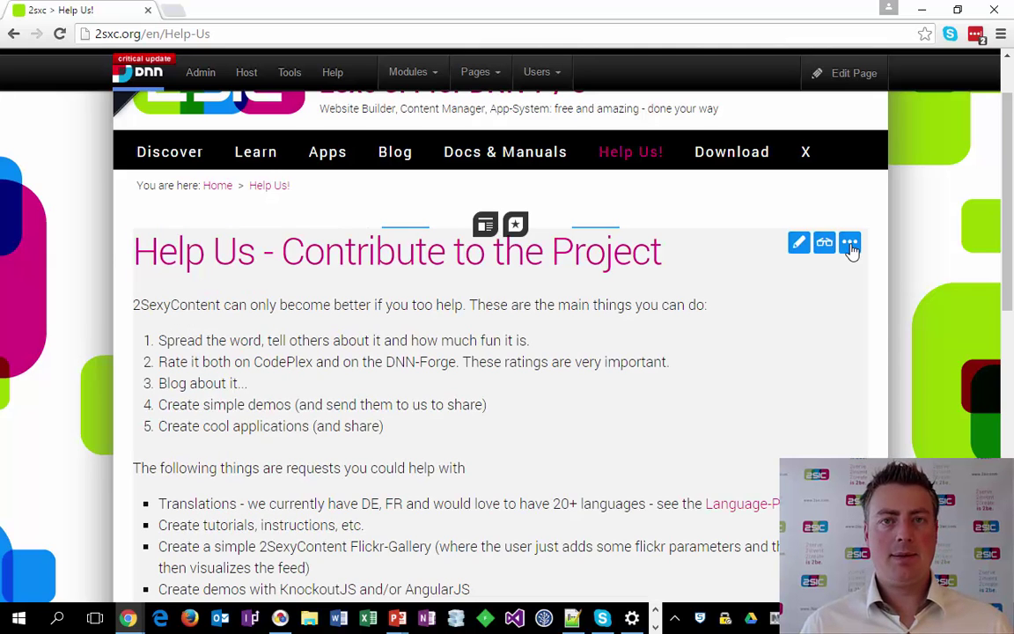
Open the 2sxc app Administration, go to Data, and view Employee's fields.
{"action": "left_click", "coordinate": [850, 247]}
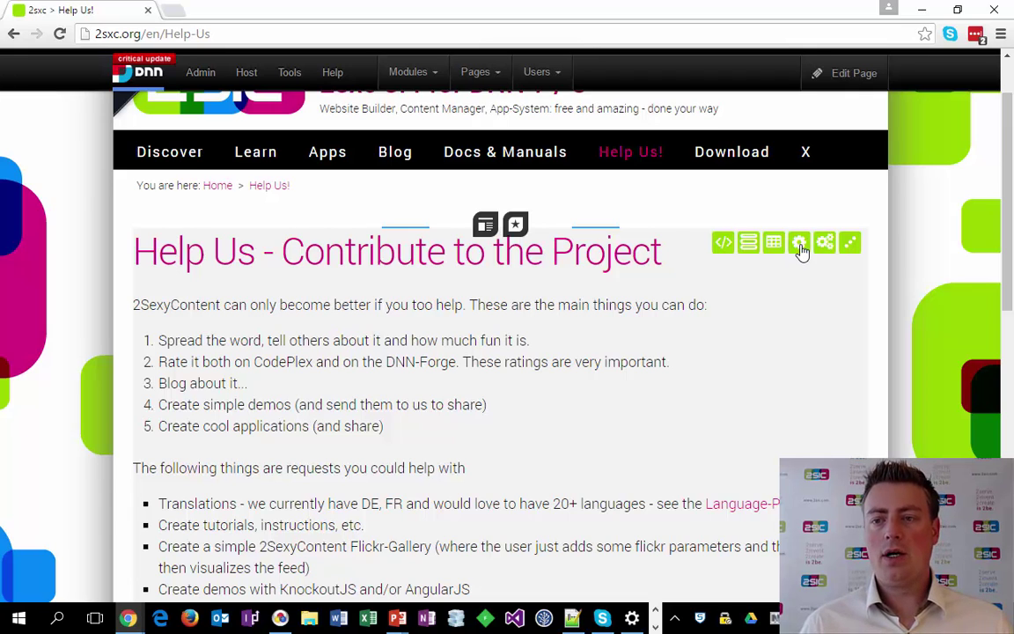
{"action": "left_click", "coordinate": [799, 246]}
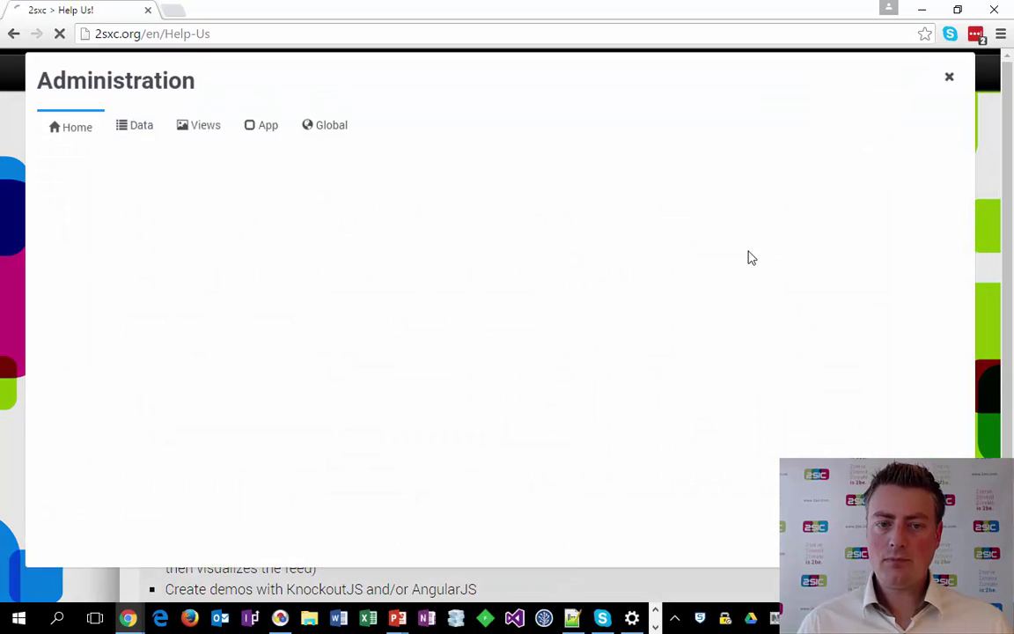
{"action": "left_click", "coordinate": [143, 147]}
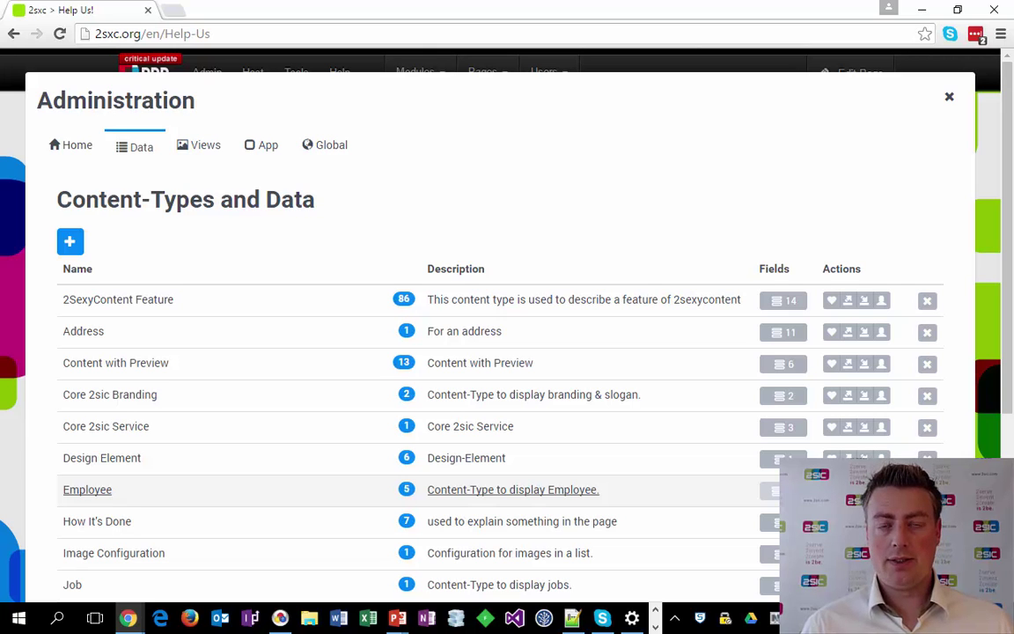
{"action": "left_click", "coordinate": [782, 489]}
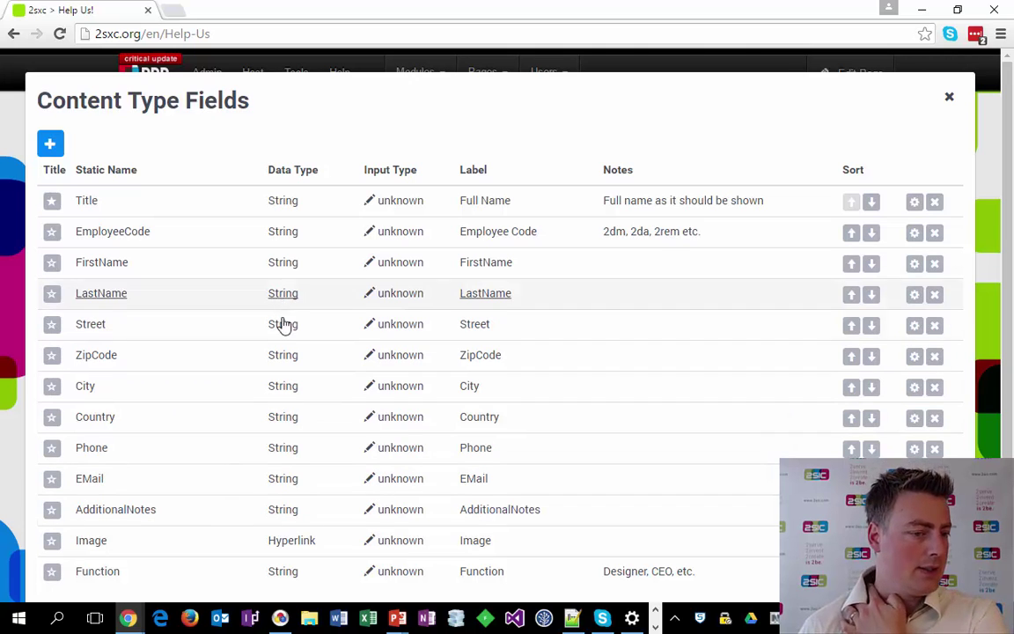
Set AdditionalNotes' input type to 'wysiwyg editor (recommended)' and return to the content types.
{"action": "scroll", "coordinate": [262, 482], "scroll_direction": "down", "scroll_amount": 1}
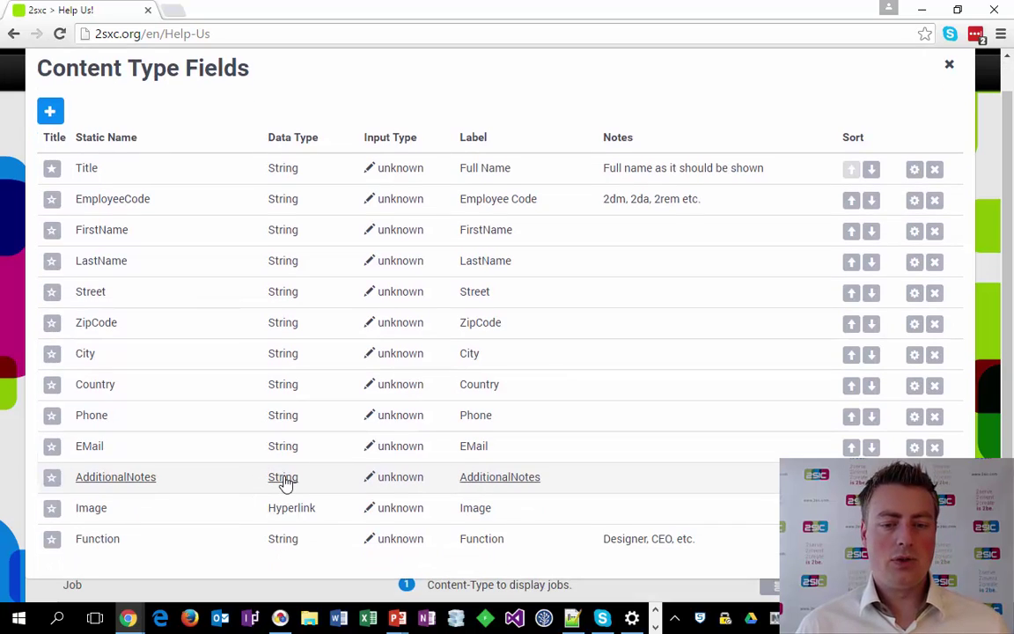
{"action": "left_click", "coordinate": [284, 480]}
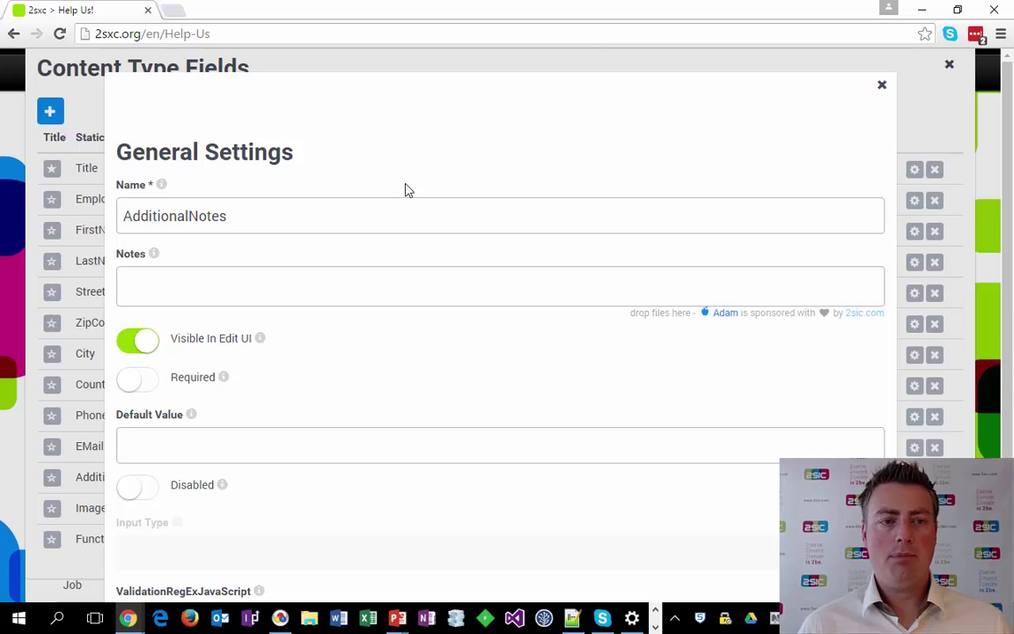
{"action": "left_click", "coordinate": [882, 85]}
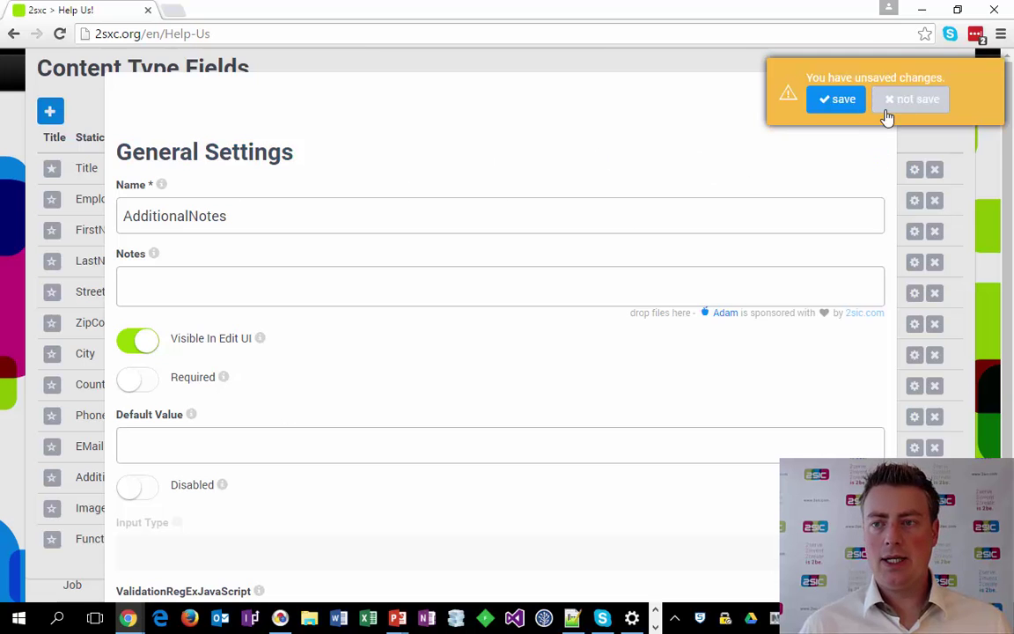
{"action": "left_click", "coordinate": [889, 107]}
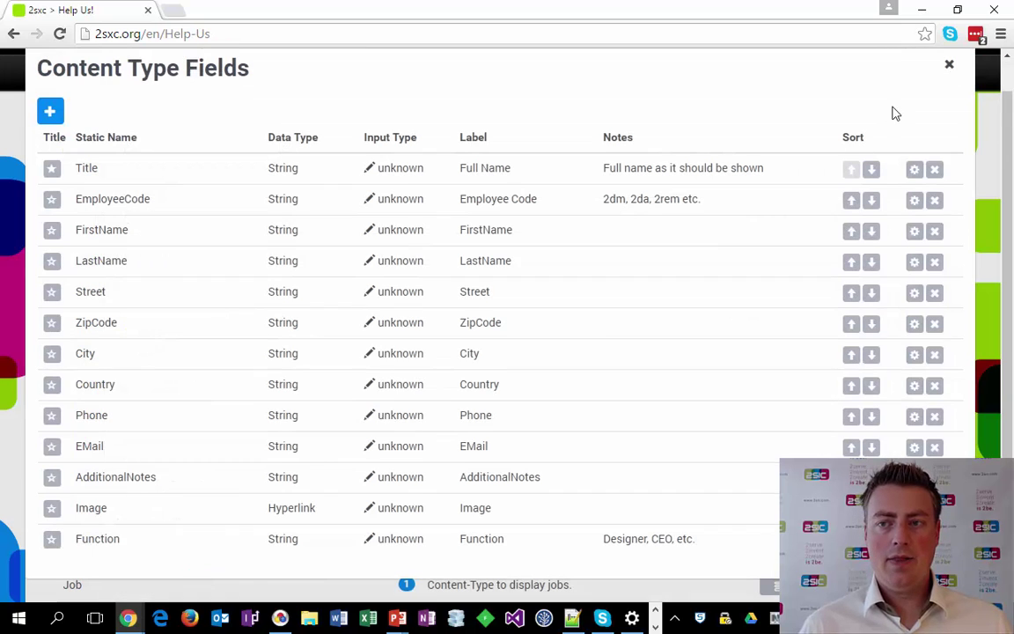
{"action": "left_click", "coordinate": [391, 483]}
{"action": "left_click", "coordinate": [748, 190]}
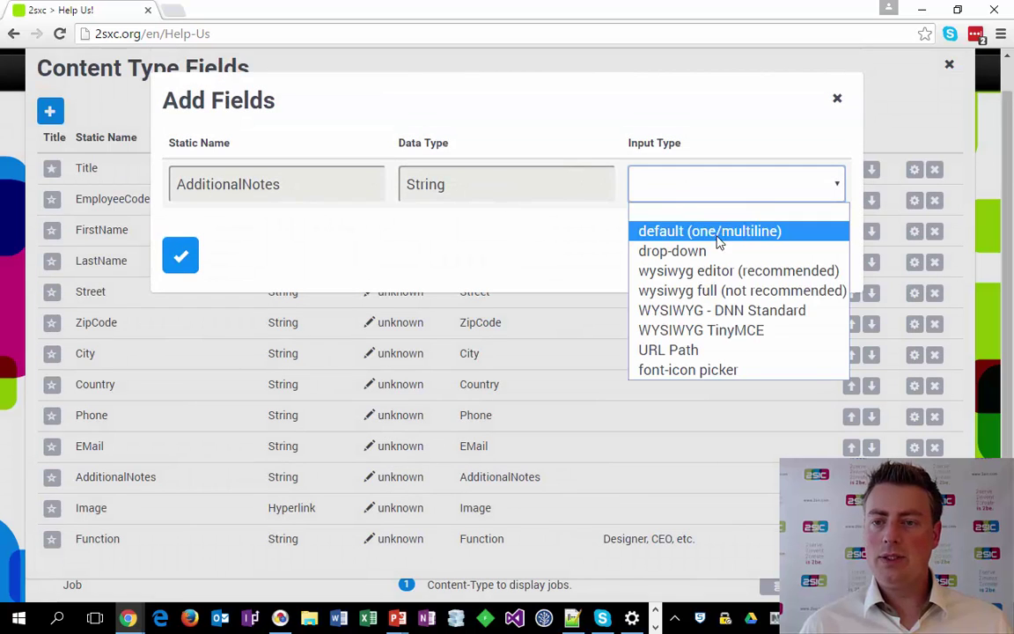
{"action": "left_click", "coordinate": [674, 271]}
{"action": "left_click", "coordinate": [181, 256]}
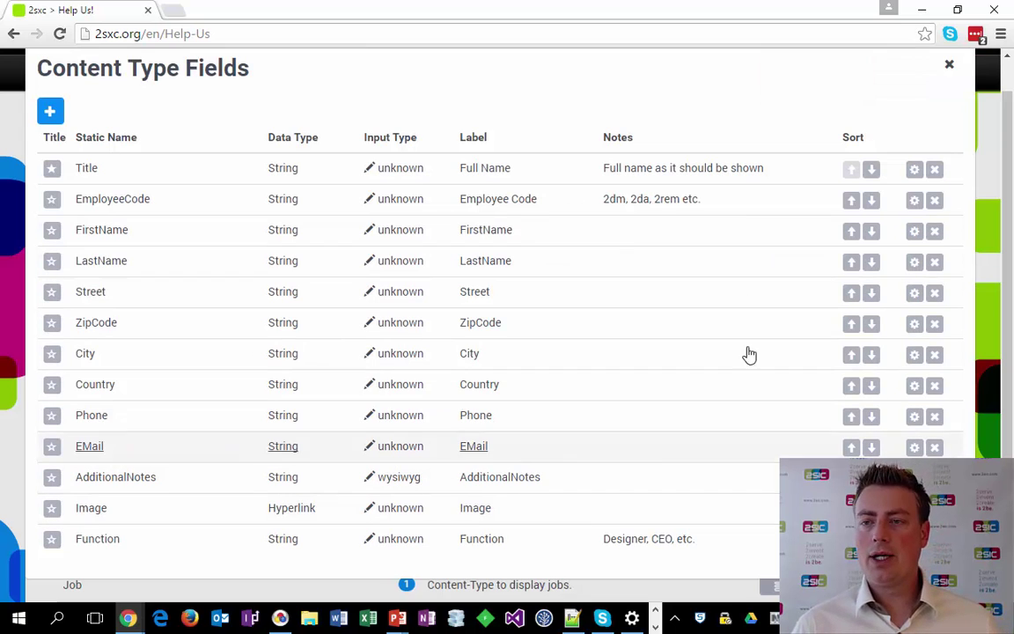
{"action": "left_click", "coordinate": [949, 65]}
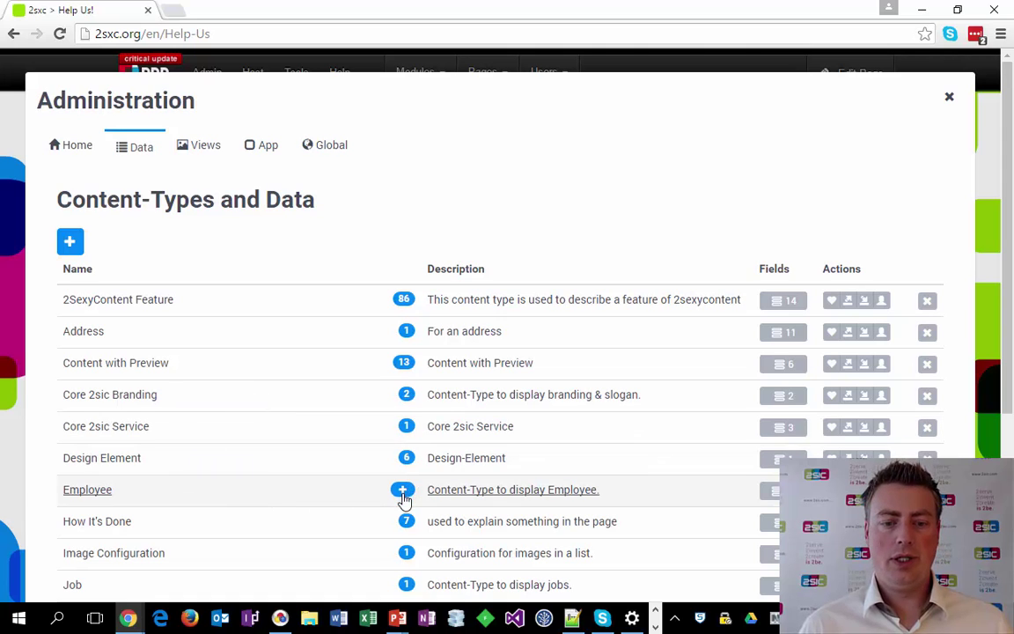
Start and discard a new Employee item, then list the five existing Employee items.
{"action": "left_click", "coordinate": [403, 493]}
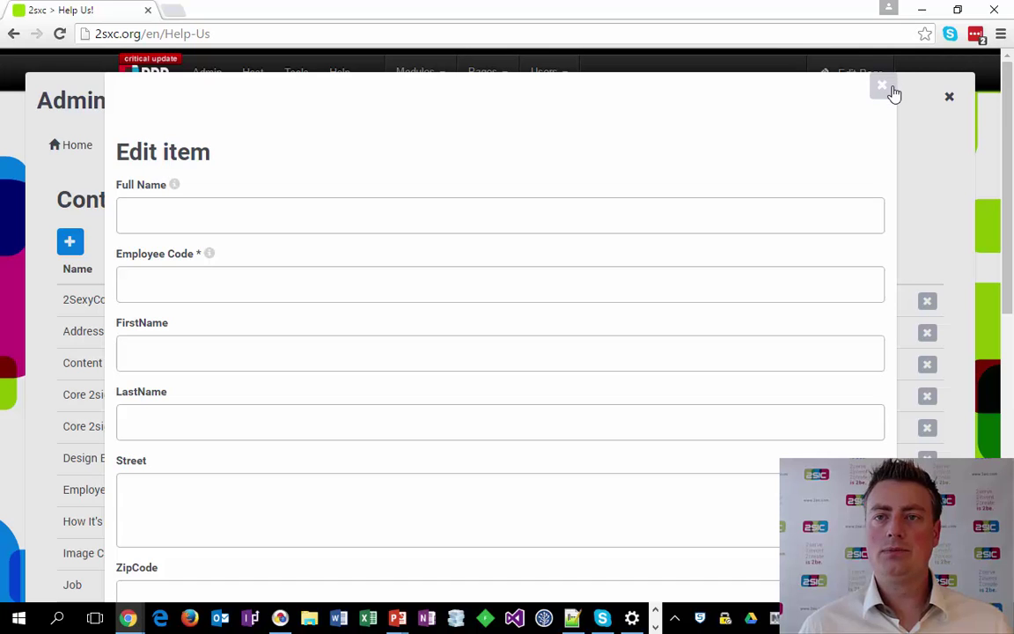
{"action": "left_click", "coordinate": [891, 88]}
{"action": "left_click", "coordinate": [936, 103]}
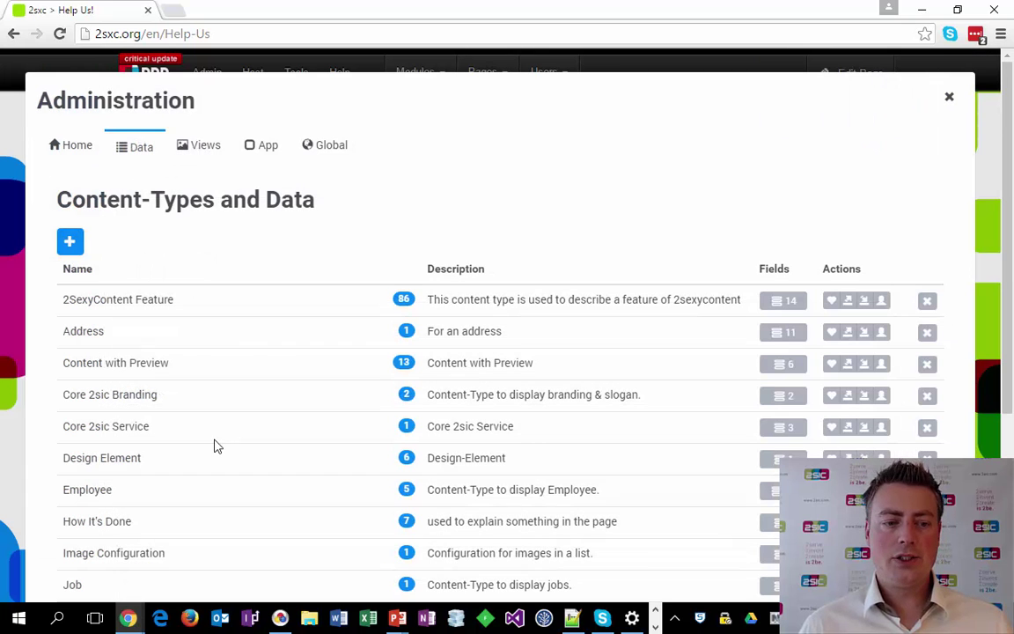
{"action": "left_click", "coordinate": [172, 500]}
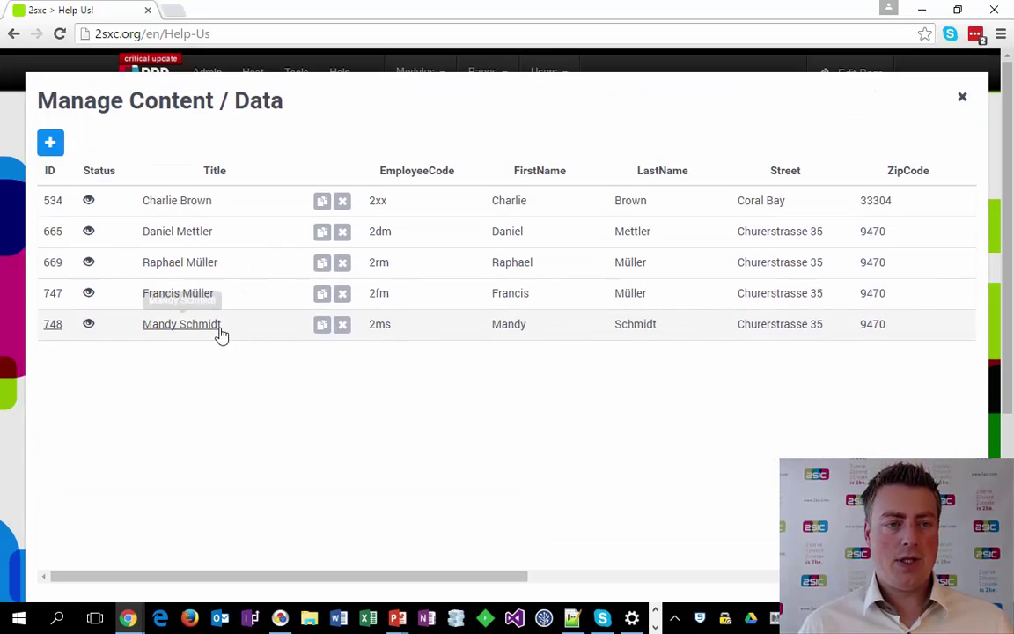
{"action": "left_click_drag", "start_coordinate": [408, 577], "coordinate": [277, 564]}
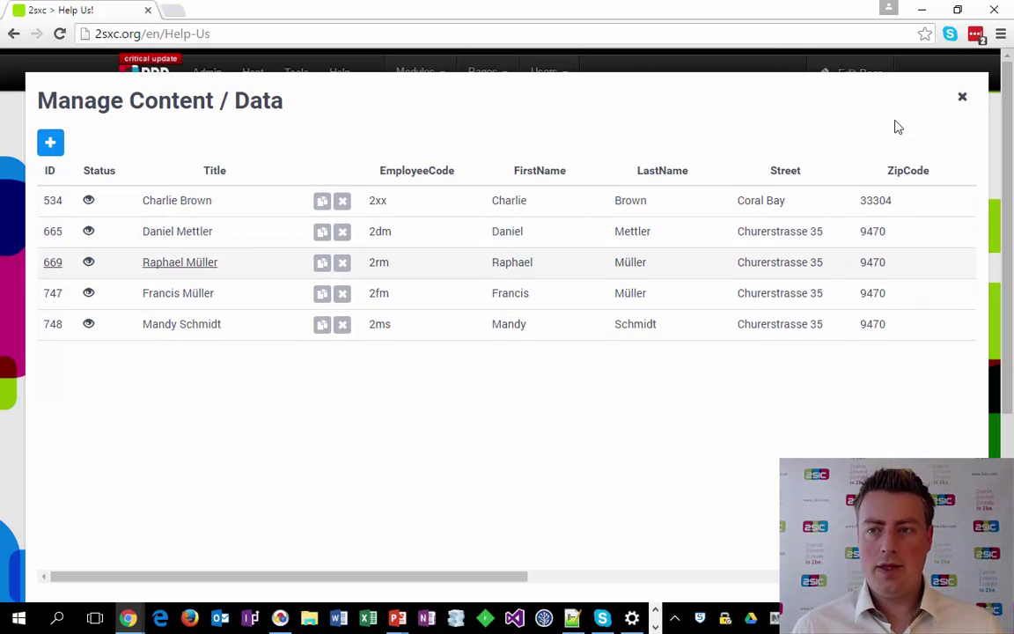
Close the Employee items list and the Administration dialog, then switch to the slide show.
{"action": "left_click", "coordinate": [963, 97]}
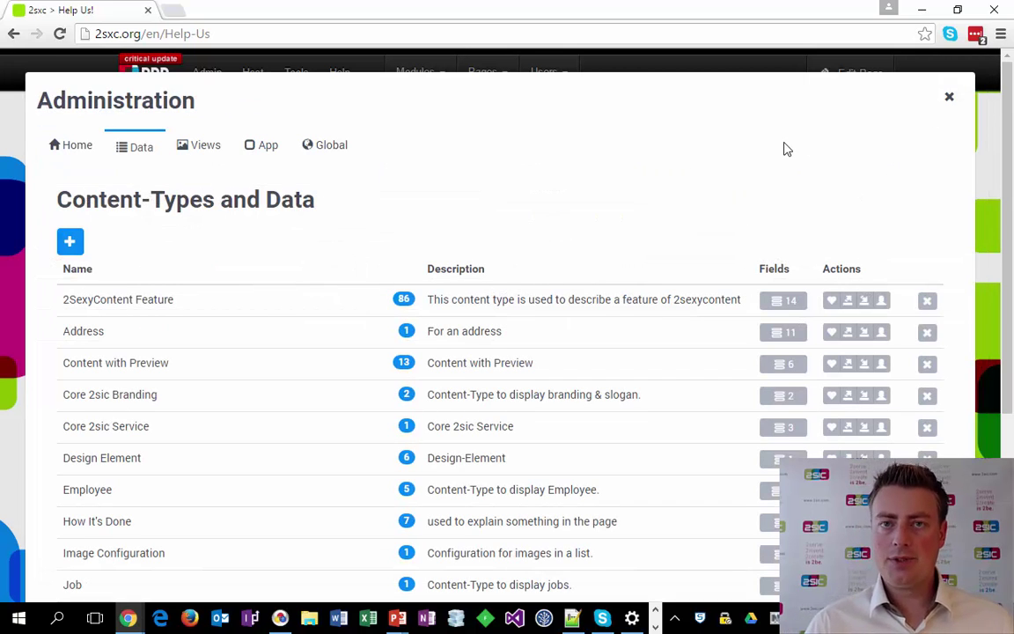
{"action": "left_click", "coordinate": [948, 103]}
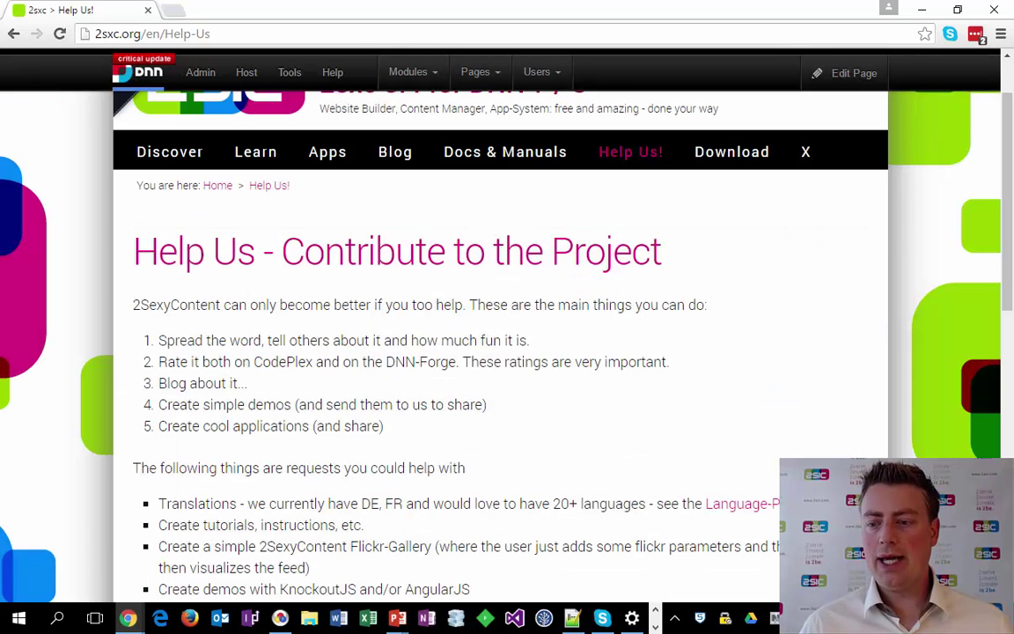
{"action": "mouse_move", "coordinate": [819, 296]}
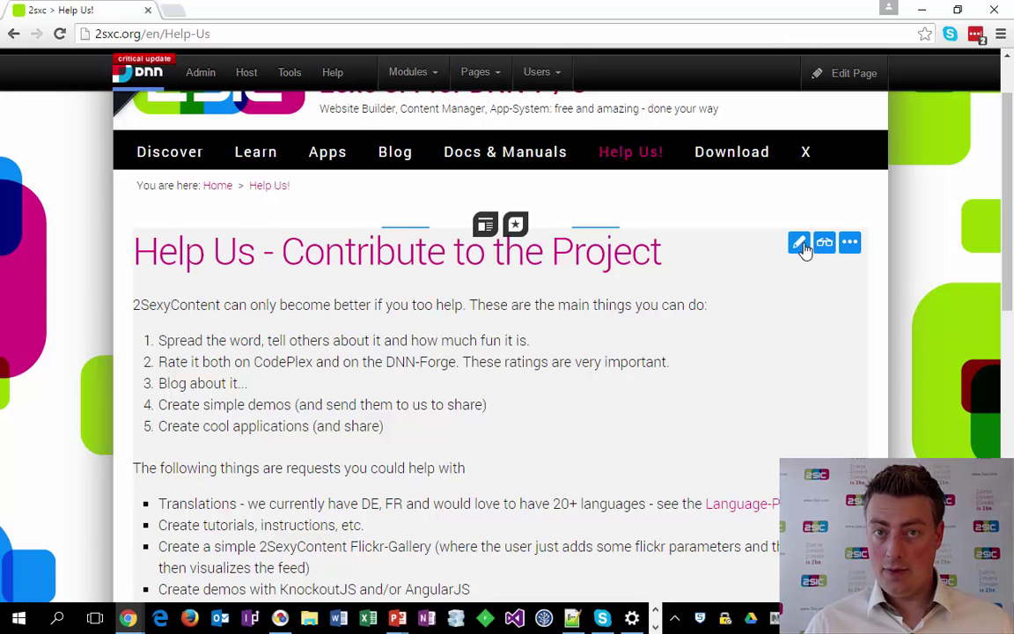
{"action": "key", "text": "alt+Tab"}
{"action": "key", "text": "alt+Tab"}
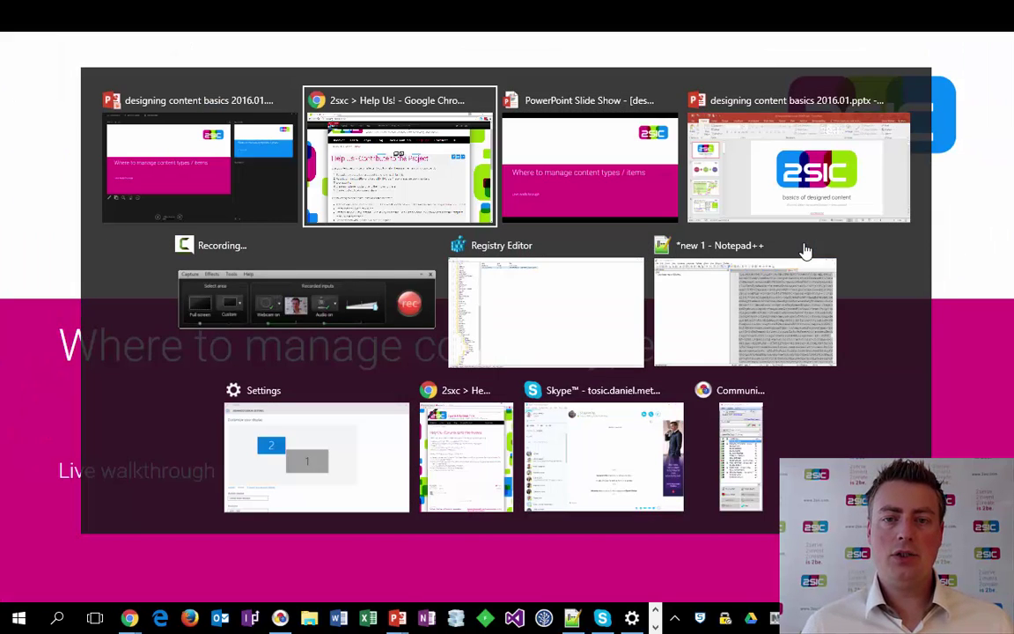
Advance to the 'Where to manage templates / views' slide, then return to Chrome.
{"action": "key", "text": "Right"}
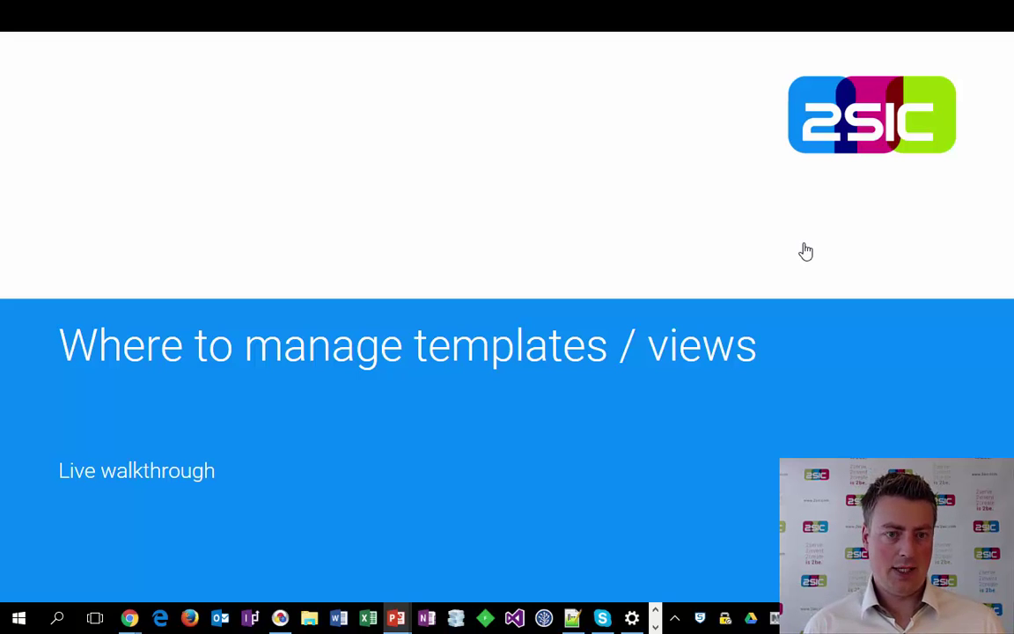
{"action": "key", "text": "alt+Tab"}
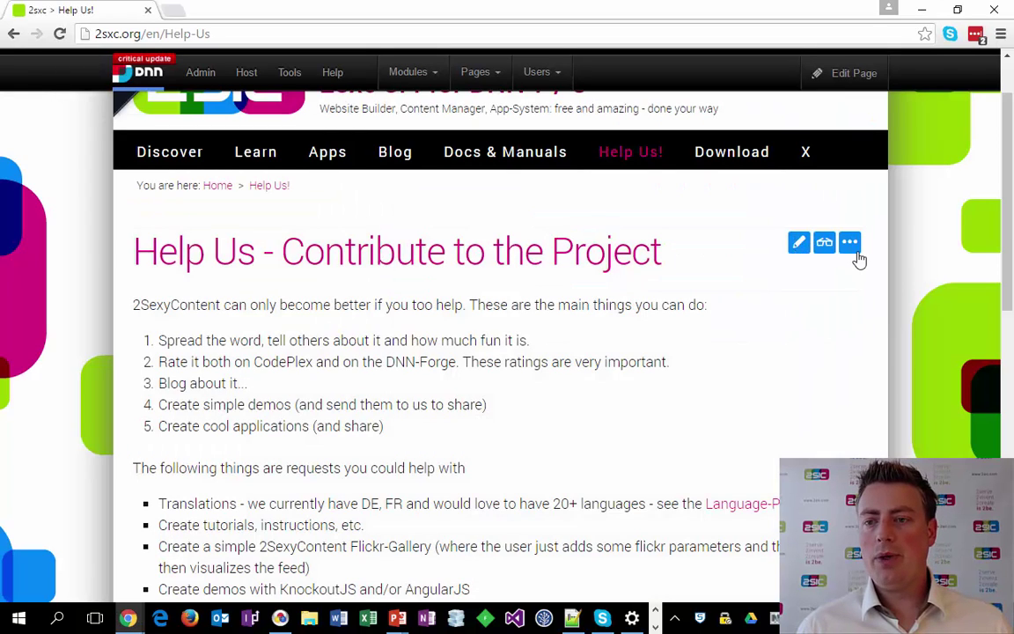
Cycle the module toolbar's actions and choose Stay in Edit Mode to expose the module menu.
{"action": "left_click", "coordinate": [852, 246]}
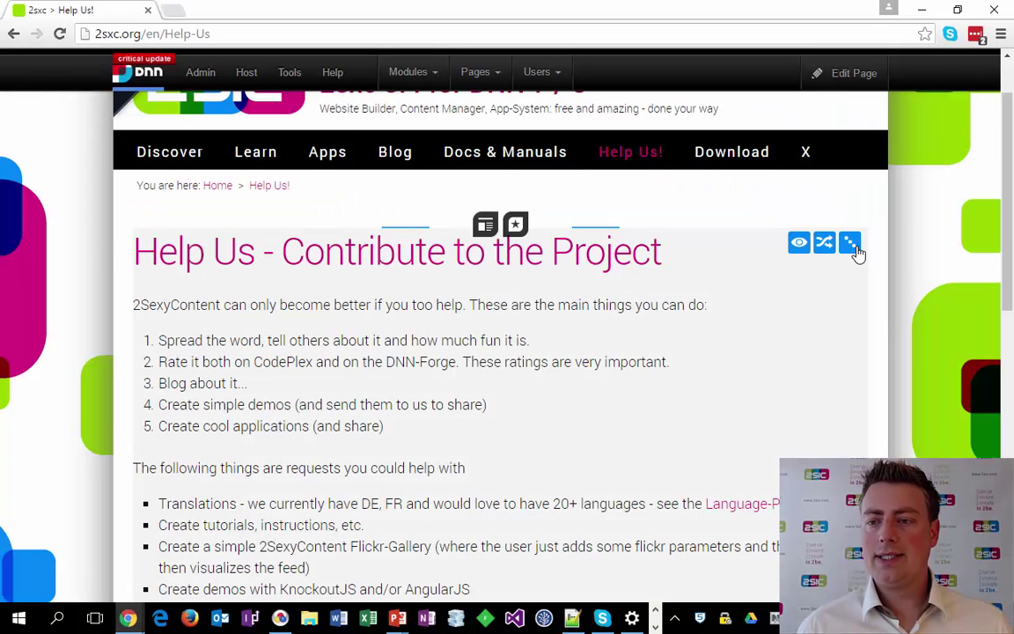
{"action": "left_click", "coordinate": [854, 249]}
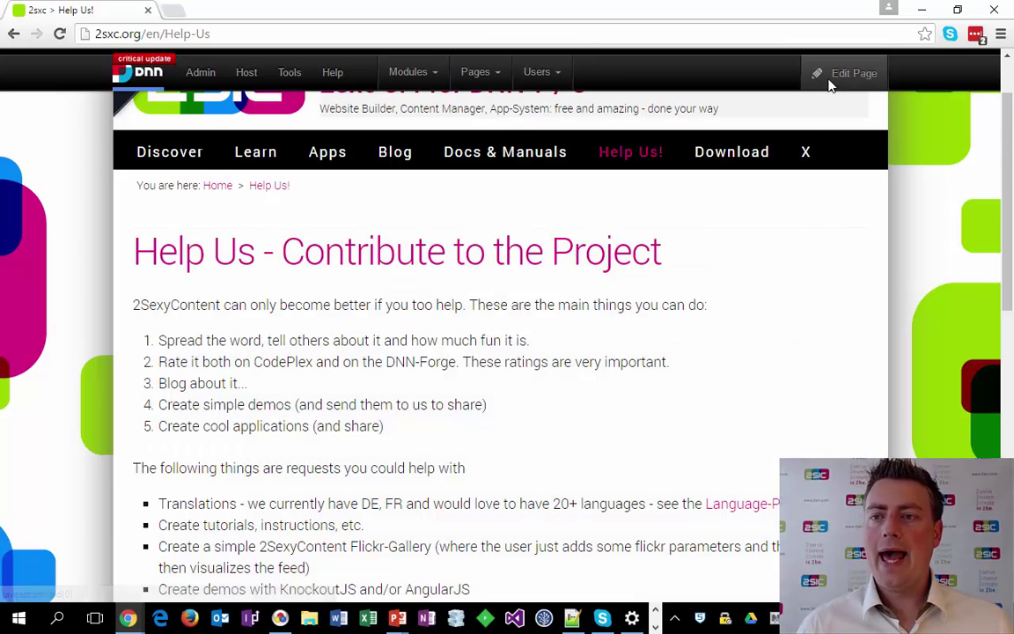
{"action": "mouse_move", "coordinate": [828, 83]}
{"action": "left_click", "coordinate": [786, 146]}
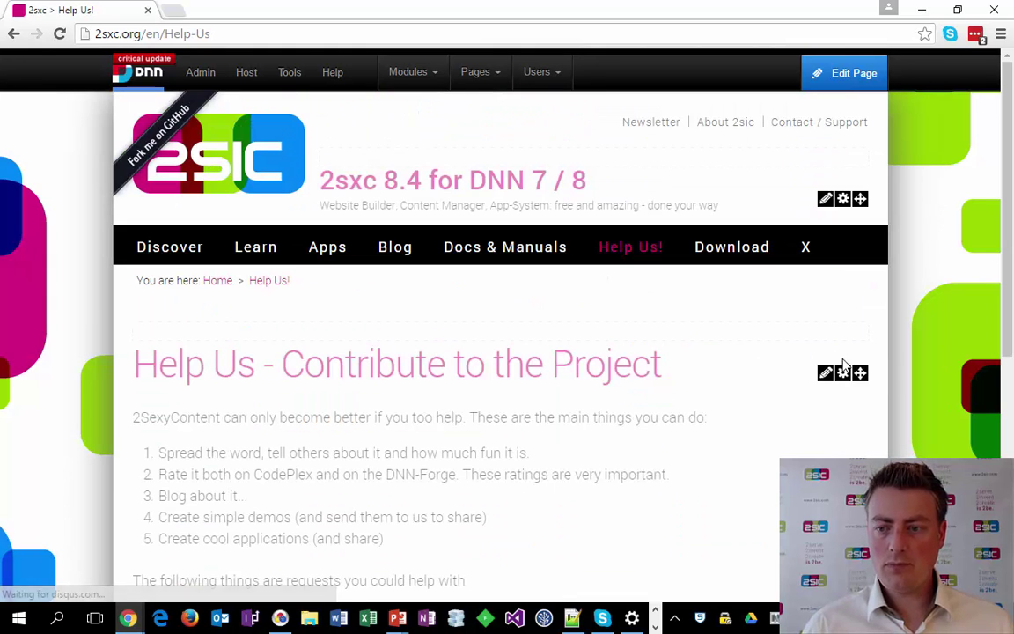
{"action": "mouse_move", "coordinate": [827, 378]}
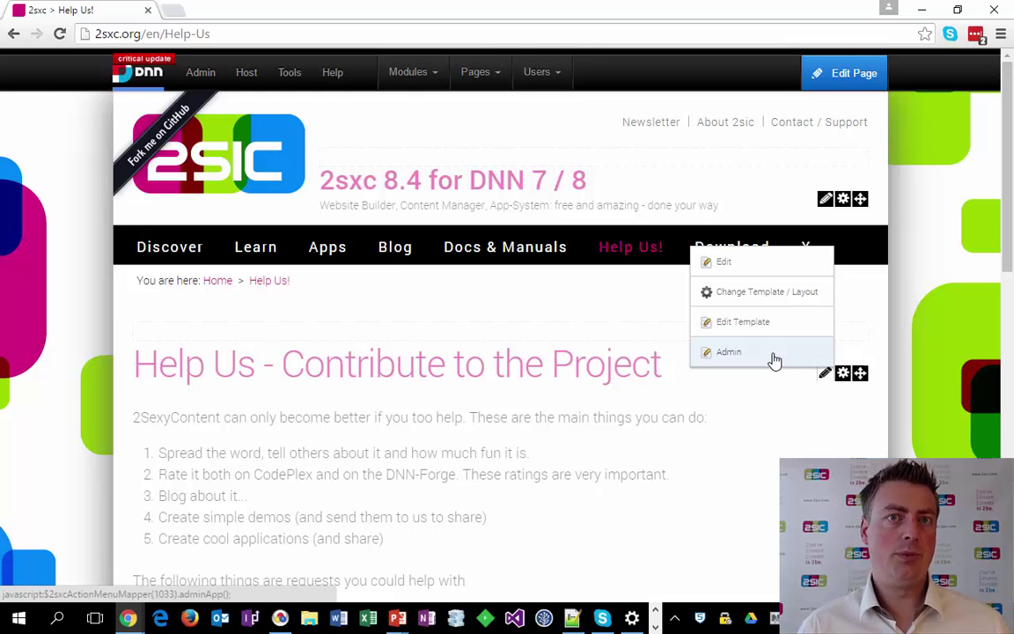
Open Admin from the module menu, go to Views, and scroll to the Employee templates.
{"action": "left_click", "coordinate": [775, 360]}
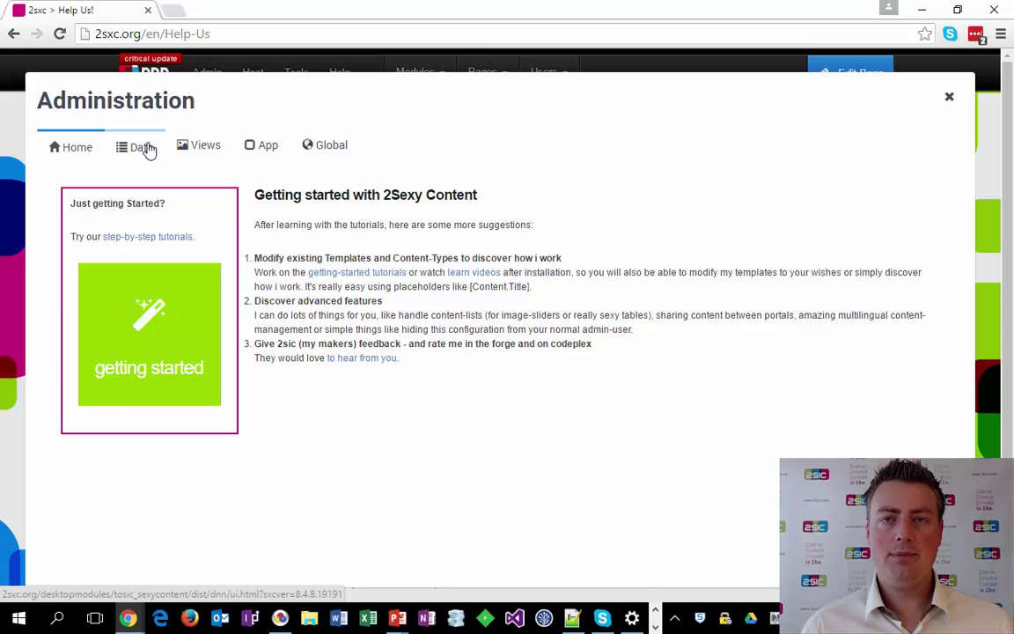
{"action": "left_click", "coordinate": [197, 150]}
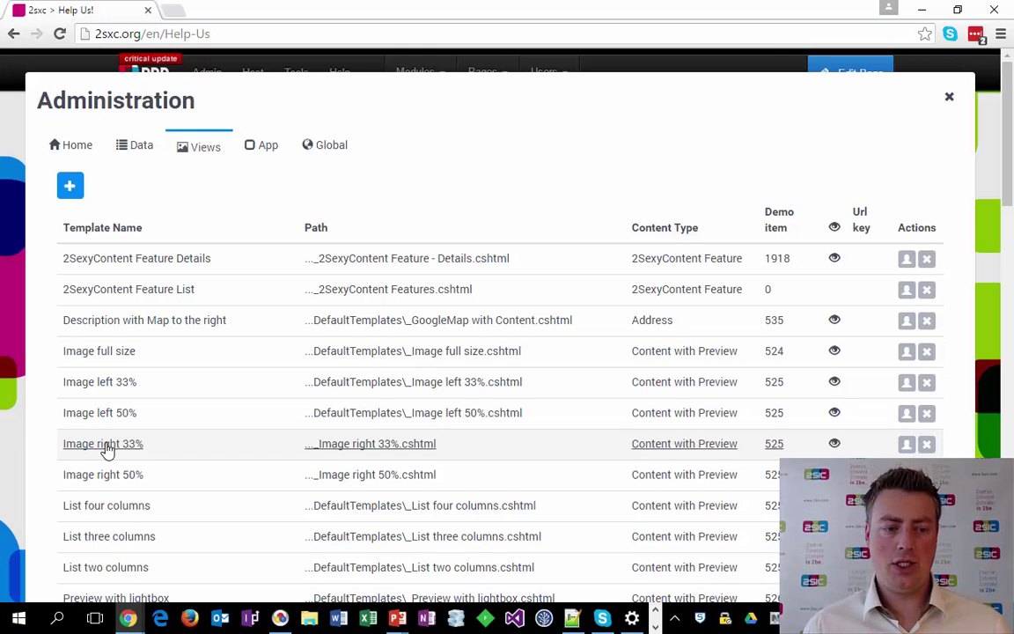
{"action": "scroll", "coordinate": [213, 516], "scroll_direction": "down", "scroll_amount": 1}
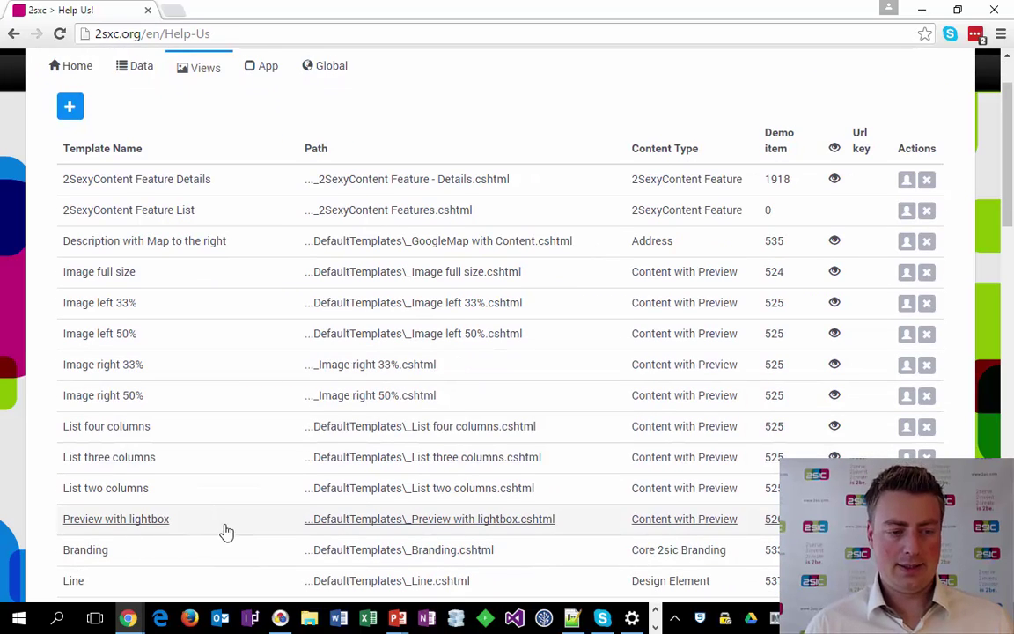
{"action": "scroll", "coordinate": [226, 531], "scroll_direction": "down", "scroll_amount": 1}
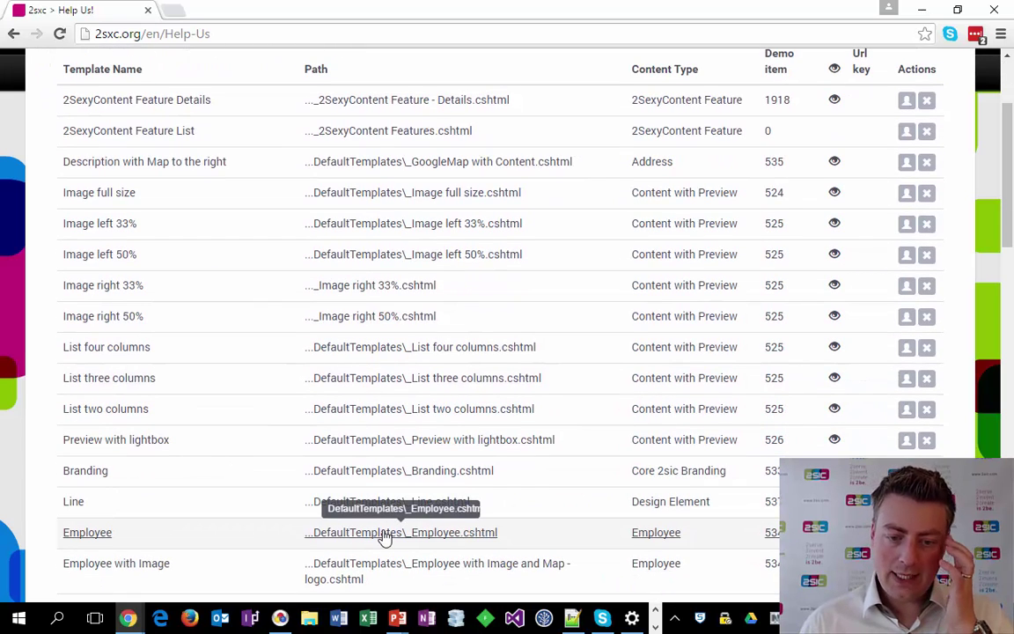
{"action": "left_click", "coordinate": [385, 534]}
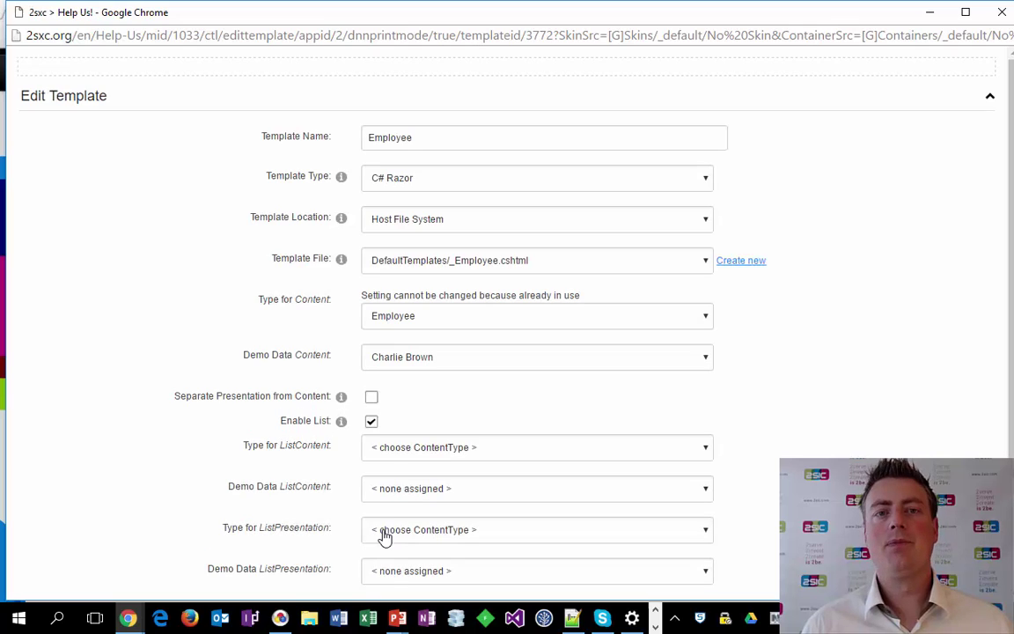
{"action": "left_click", "coordinate": [472, 143]}
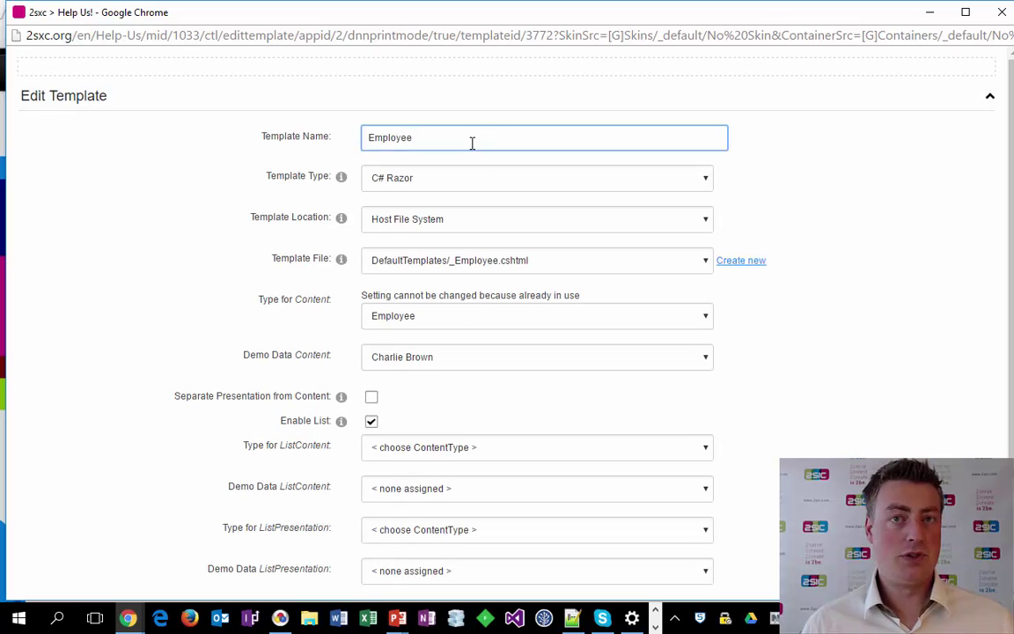
{"action": "left_click", "coordinate": [487, 184]}
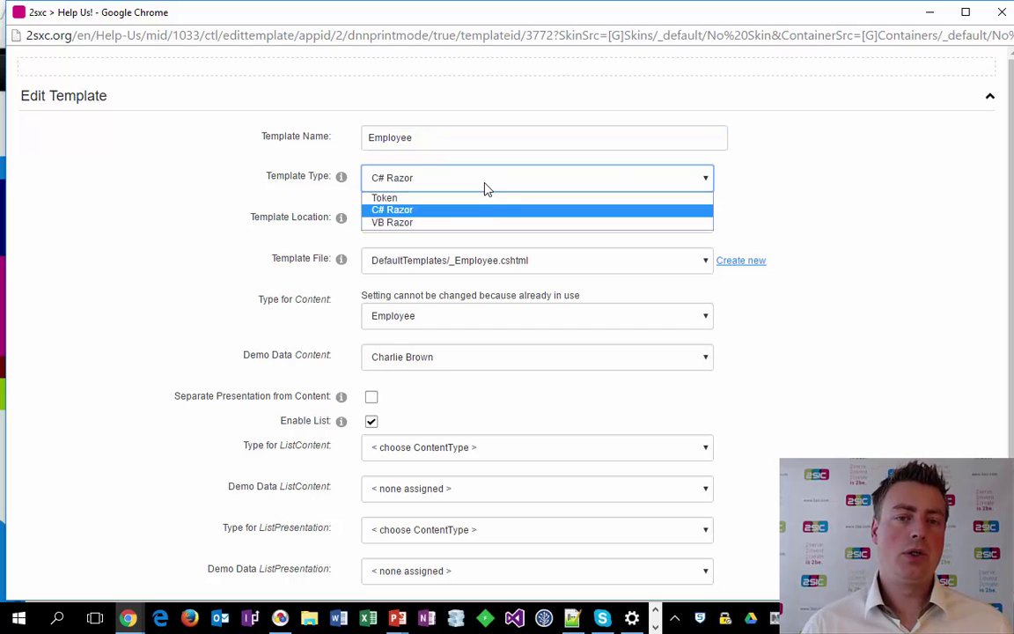
{"action": "left_click", "coordinate": [792, 195]}
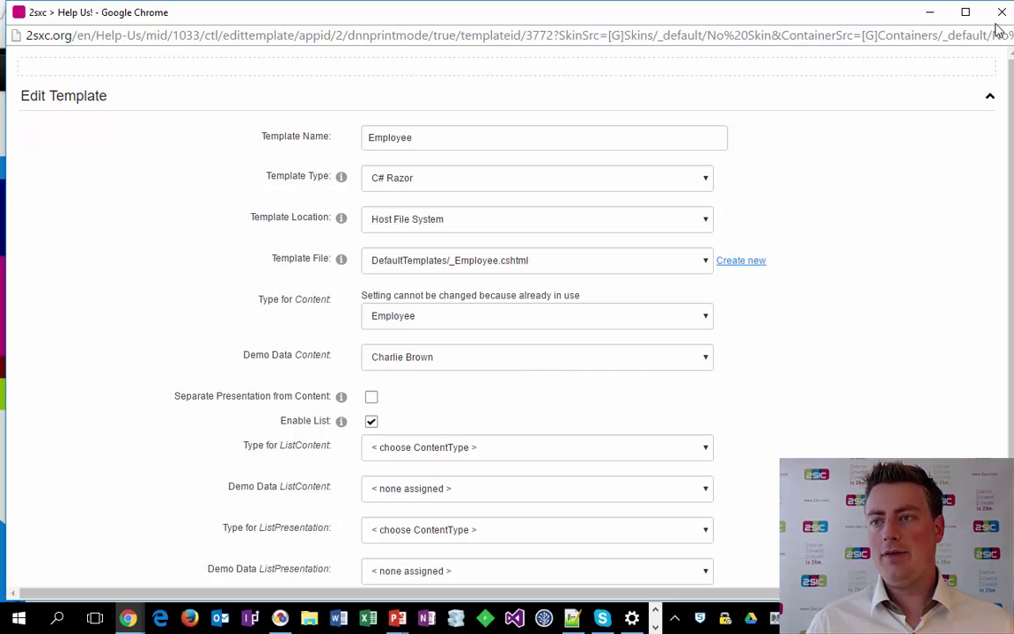
{"action": "left_click", "coordinate": [930, 12]}
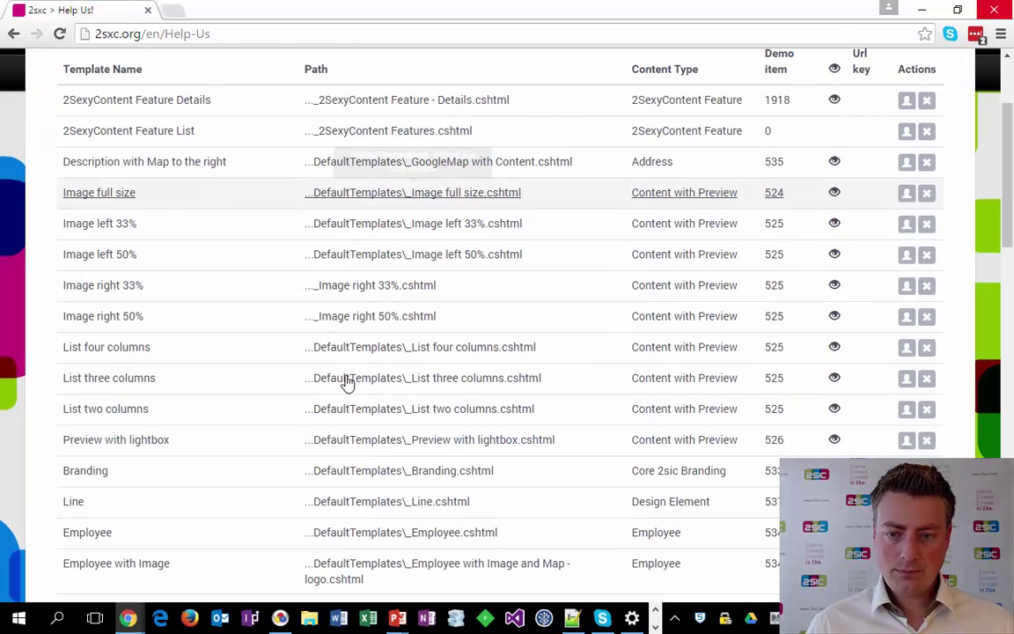
Close the Administration dialog and scroll down through the Help Us page content.
{"action": "scroll", "coordinate": [434, 331], "scroll_direction": "up", "scroll_amount": 1}
{"action": "scroll", "coordinate": [434, 330], "scroll_direction": "up", "scroll_amount": 2}
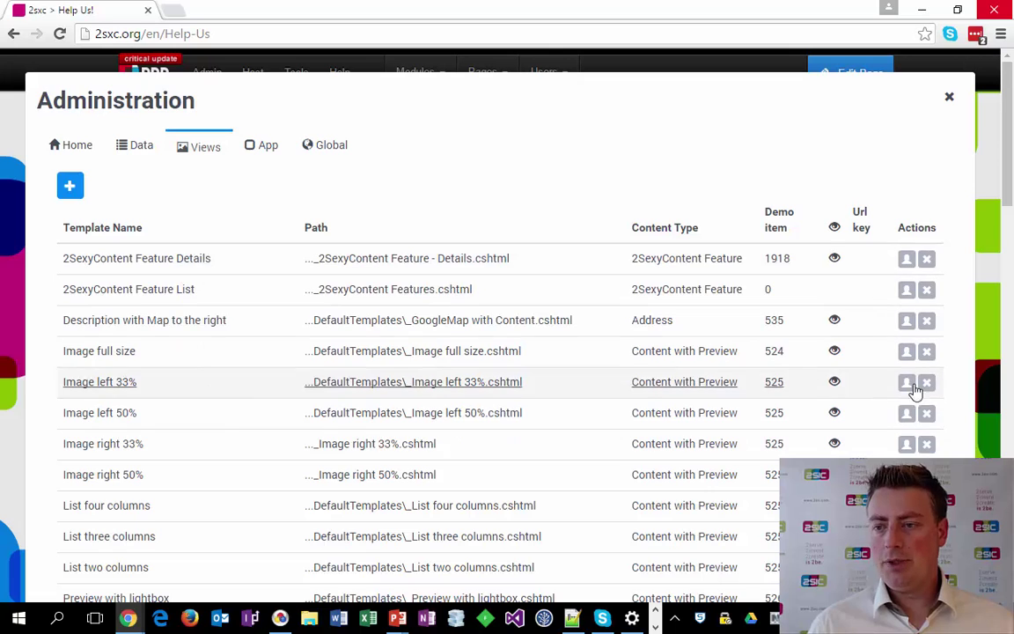
{"action": "left_click", "coordinate": [945, 108]}
{"action": "scroll", "coordinate": [641, 447], "scroll_direction": "down", "scroll_amount": 1}
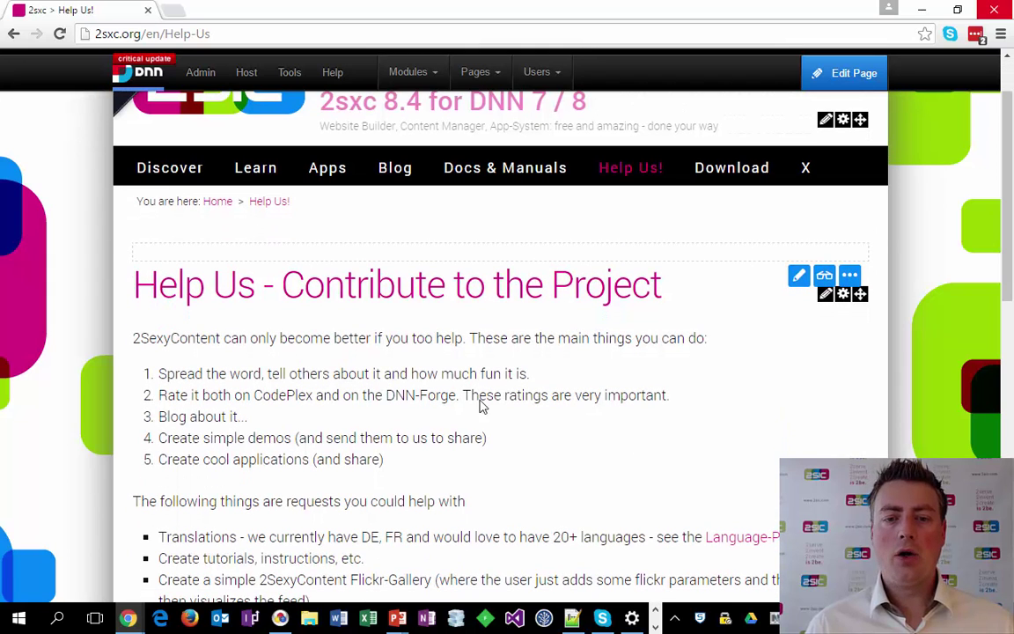
{"action": "scroll", "coordinate": [344, 378], "scroll_direction": "down", "scroll_amount": 1}
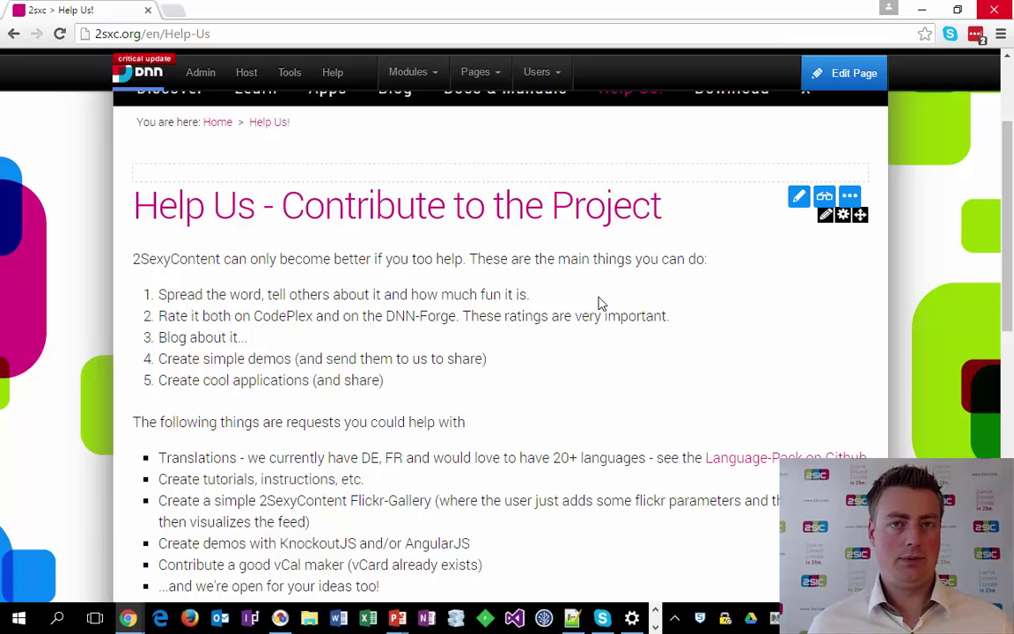
Advance two slides, past template configuration basics, to 'Getting into edit-template mode'.
{"action": "key", "text": "alt+Tab"}
{"action": "key", "text": "alt+Tab"}
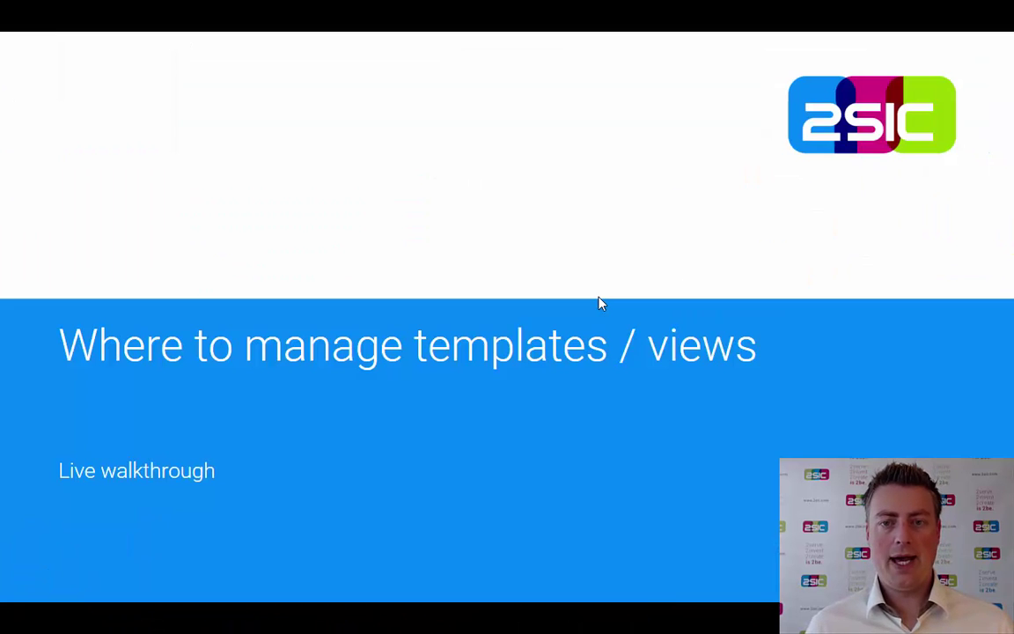
{"action": "left_click", "coordinate": [600, 303]}
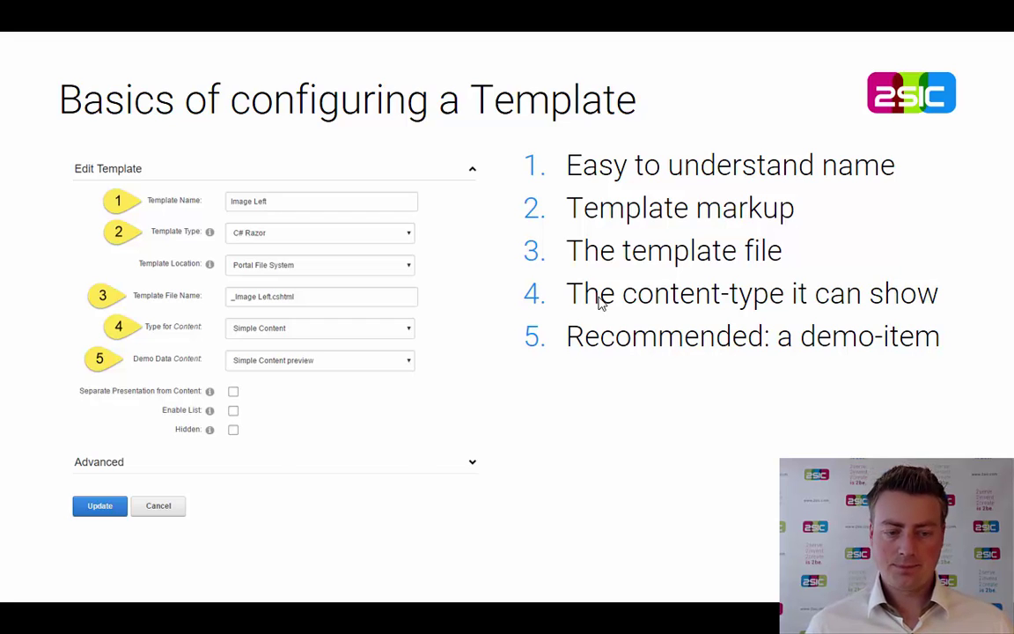
{"action": "left_click", "coordinate": [599, 303]}
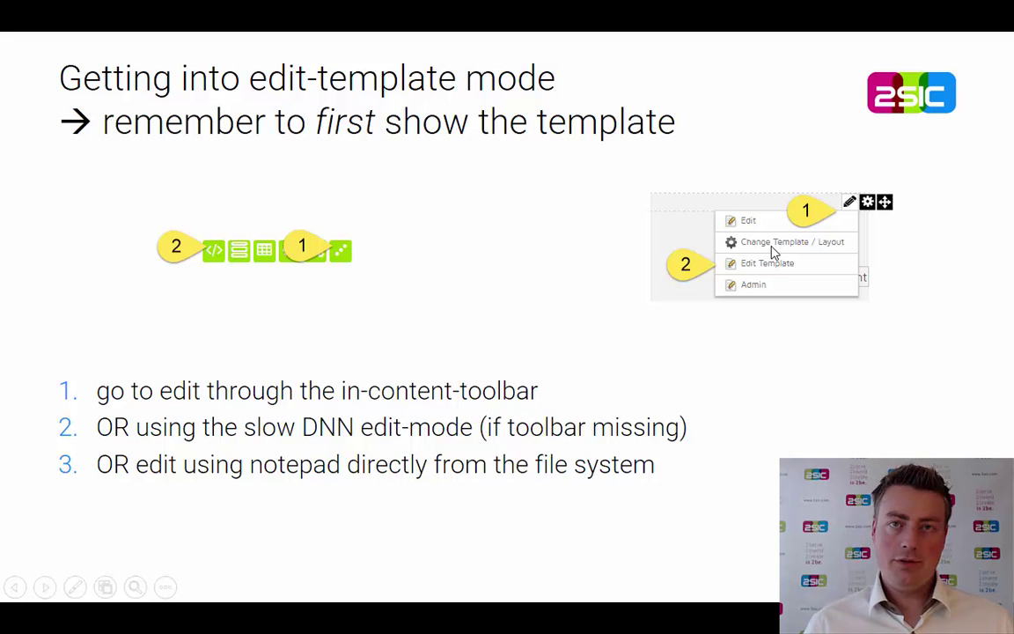
Leave DNN edit mode and open the module template's Razor code in the Source Editor.
{"action": "key", "text": "alt+Tab"}
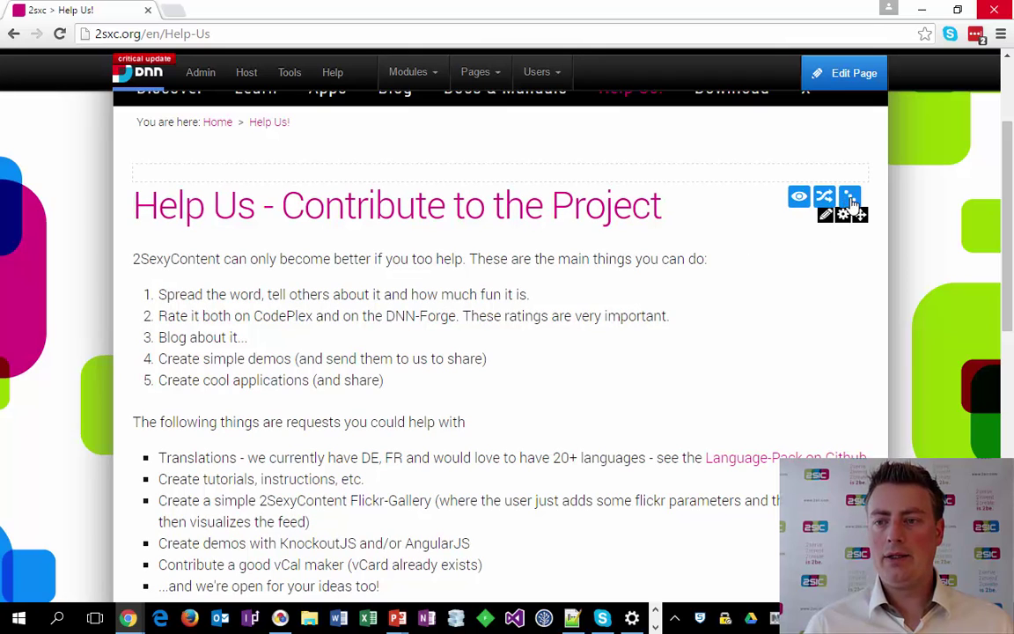
{"action": "mouse_move", "coordinate": [854, 85]}
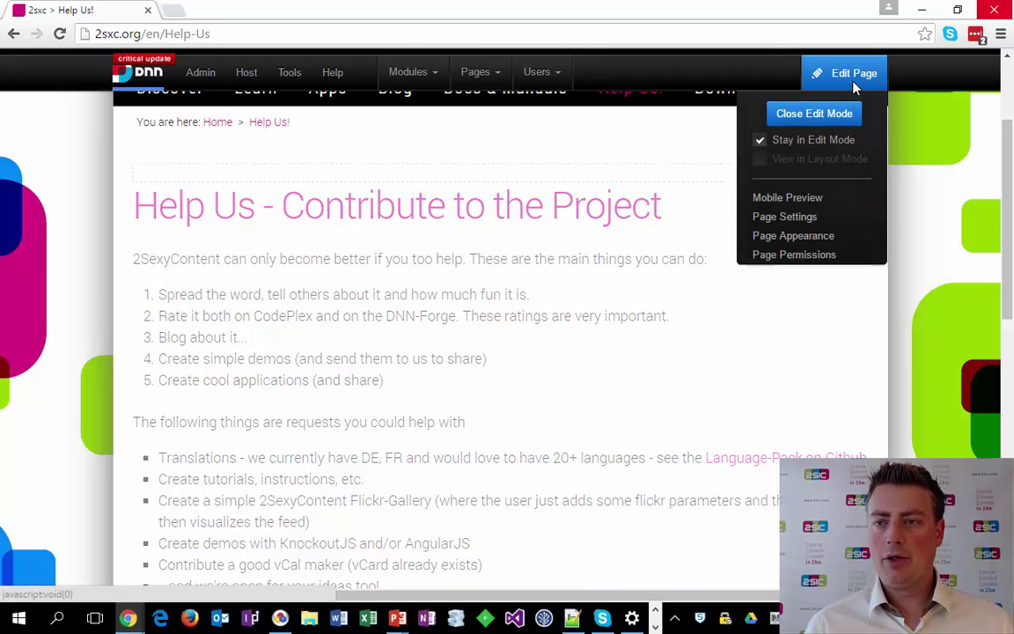
{"action": "left_click", "coordinate": [837, 123]}
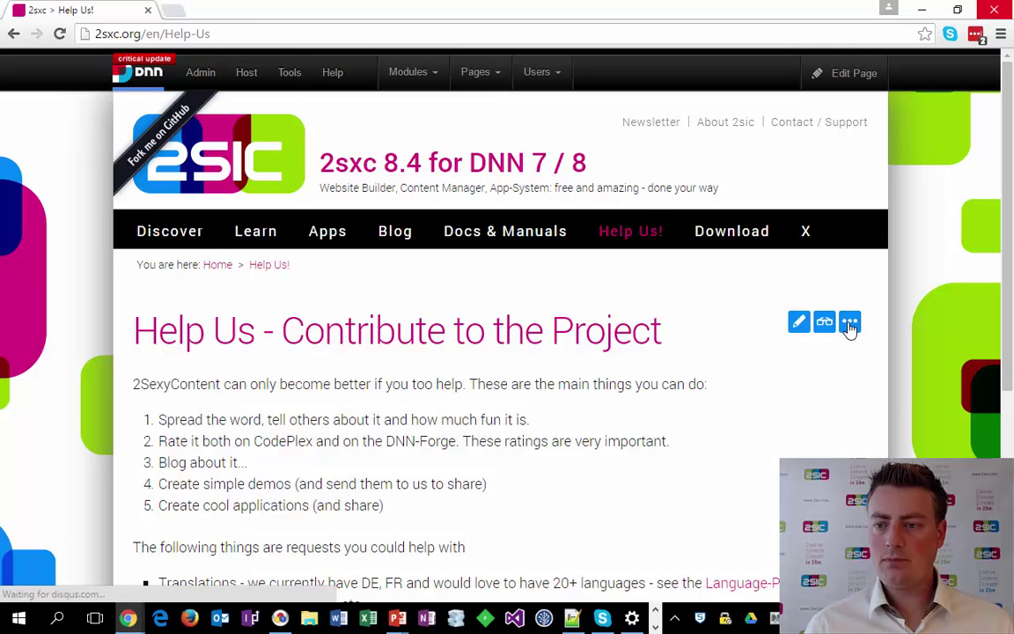
{"action": "left_click", "coordinate": [850, 323]}
{"action": "left_click", "coordinate": [721, 322]}
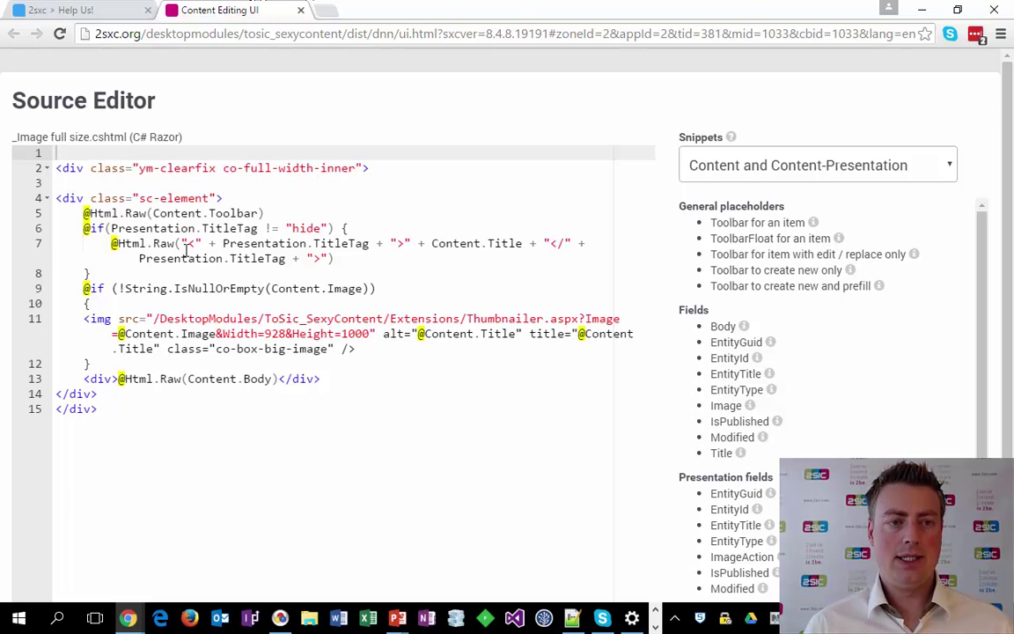
Add the test text 'iJungleboy!' to the template, save it and preview it on the Help Us page.
{"action": "type", "text": "iJungleboy!"}
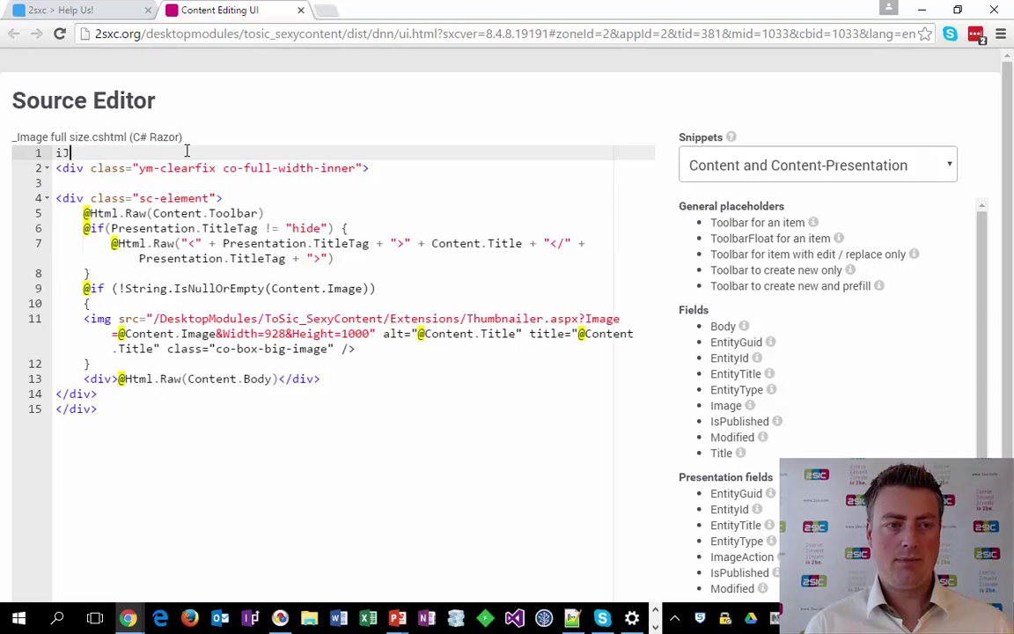
{"action": "key", "text": "ctrl+s"}
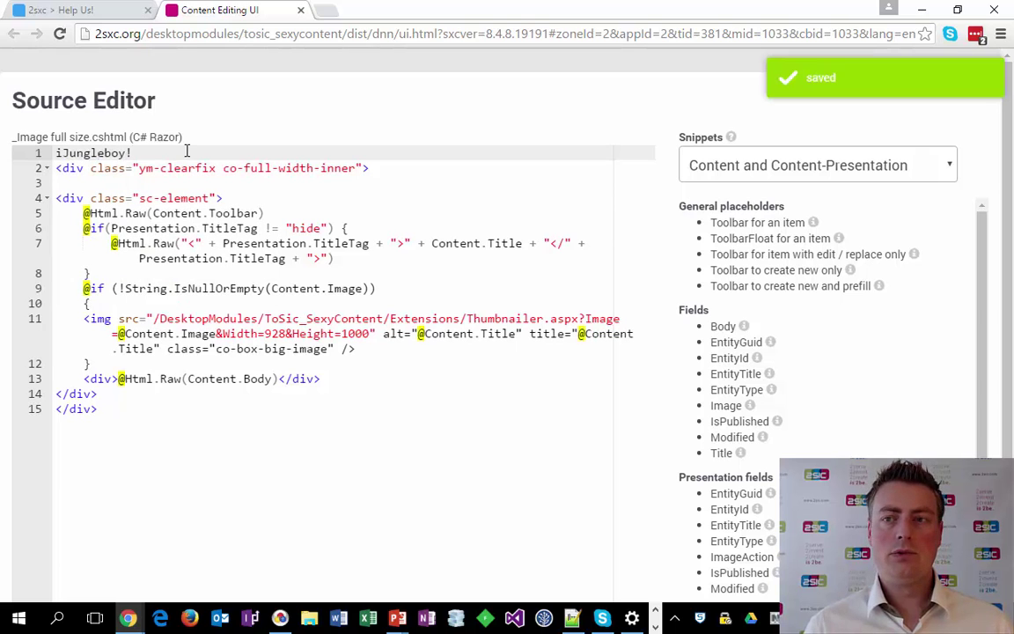
{"action": "scroll", "coordinate": [168, 264], "scroll_direction": "down", "scroll_amount": 2}
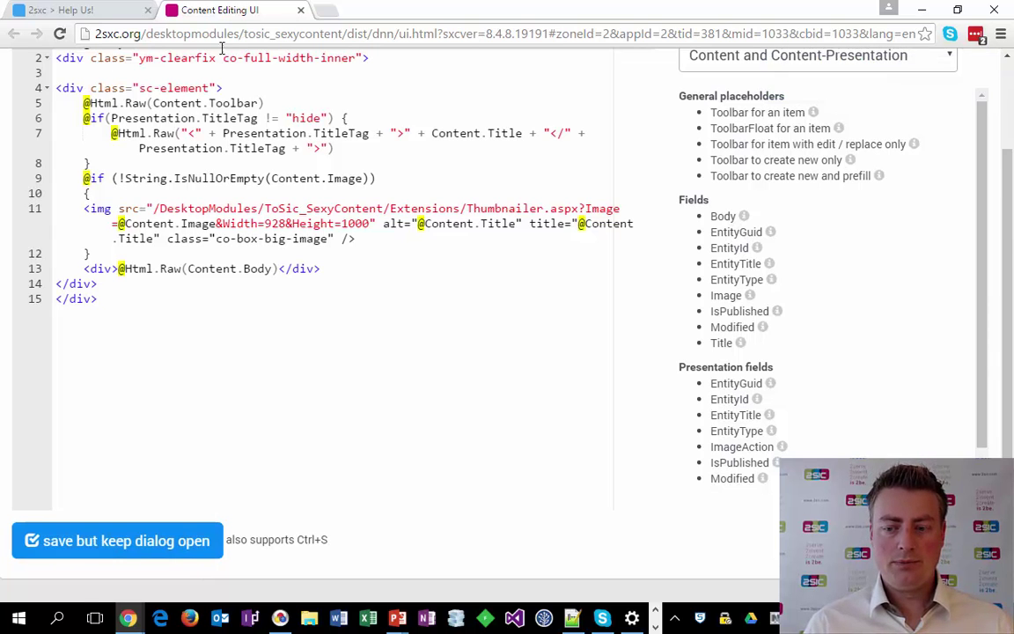
{"action": "left_click", "coordinate": [71, 12]}
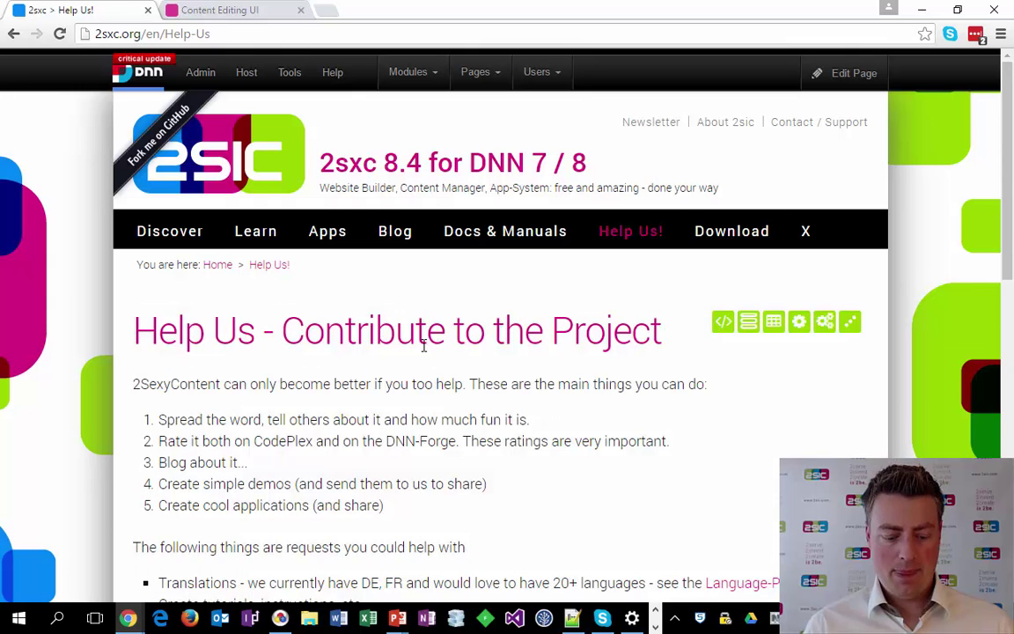
{"action": "key", "text": "F5"}
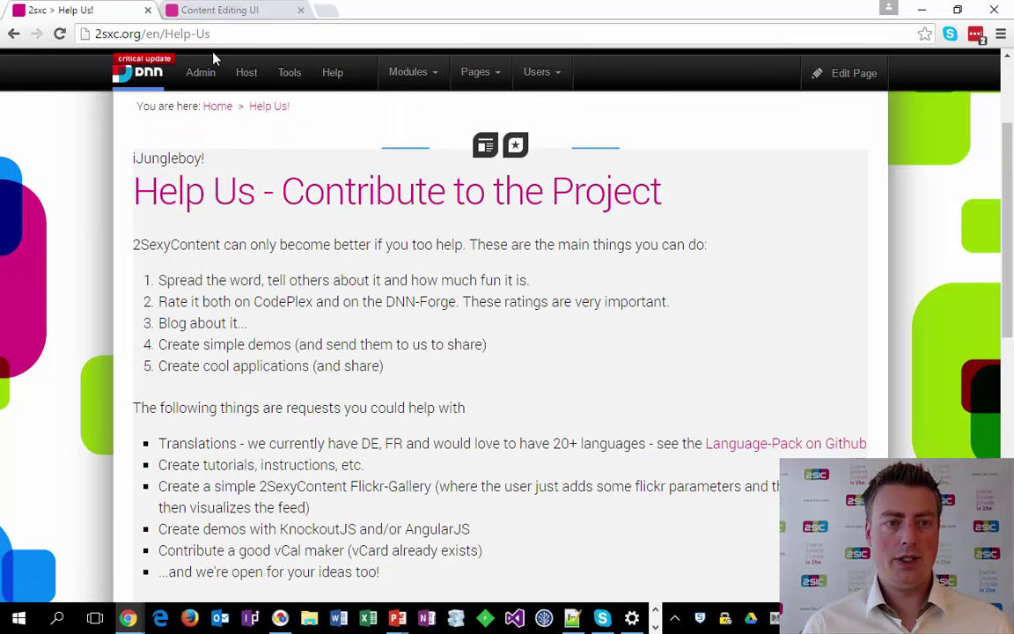
Delete the 'iJungleboy!' line, save the template and reload the Help Us page.
{"action": "left_click", "coordinate": [220, 10]}
{"action": "scroll", "coordinate": [248, 153], "scroll_direction": "up", "scroll_amount": 2}
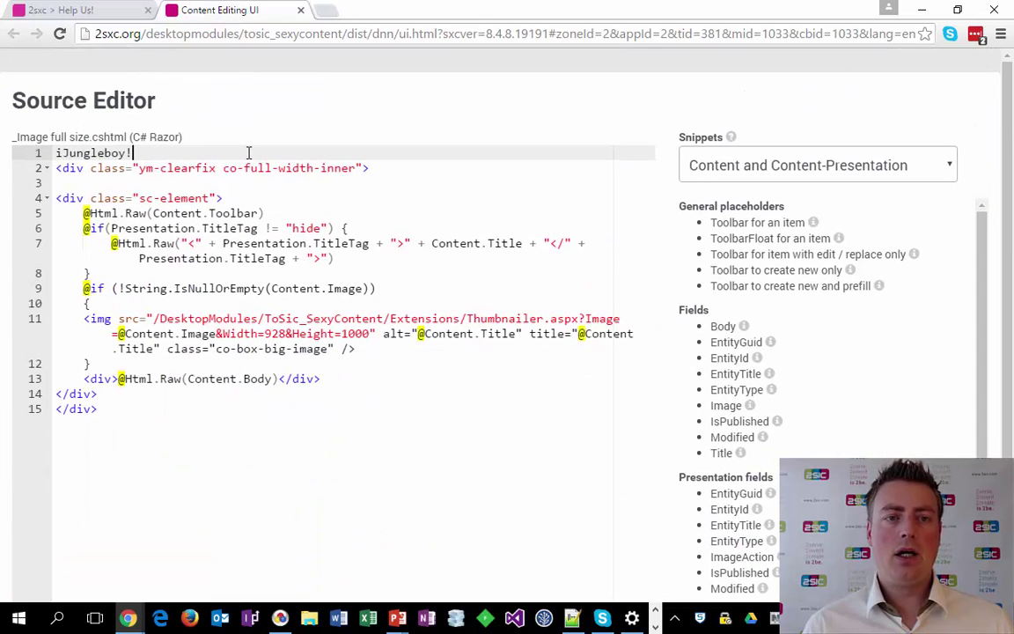
{"action": "key", "text": "shift+Home"}
{"action": "key", "text": "BackSpace"}
{"action": "key", "text": "ctrl+s"}
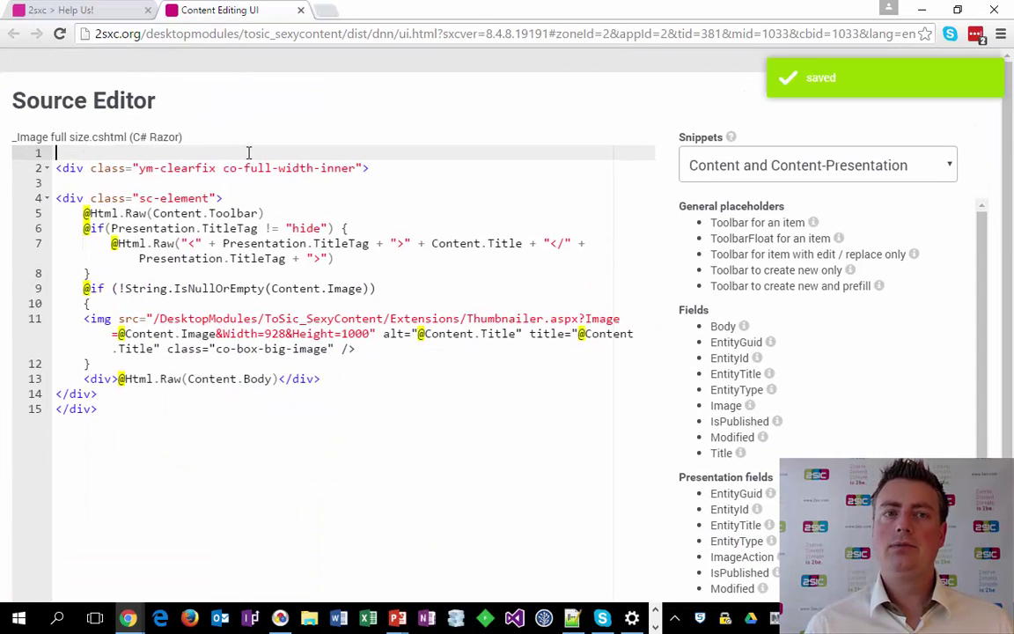
{"action": "key", "text": "ctrl+shift+Tab"}
{"action": "key", "text": "F5"}
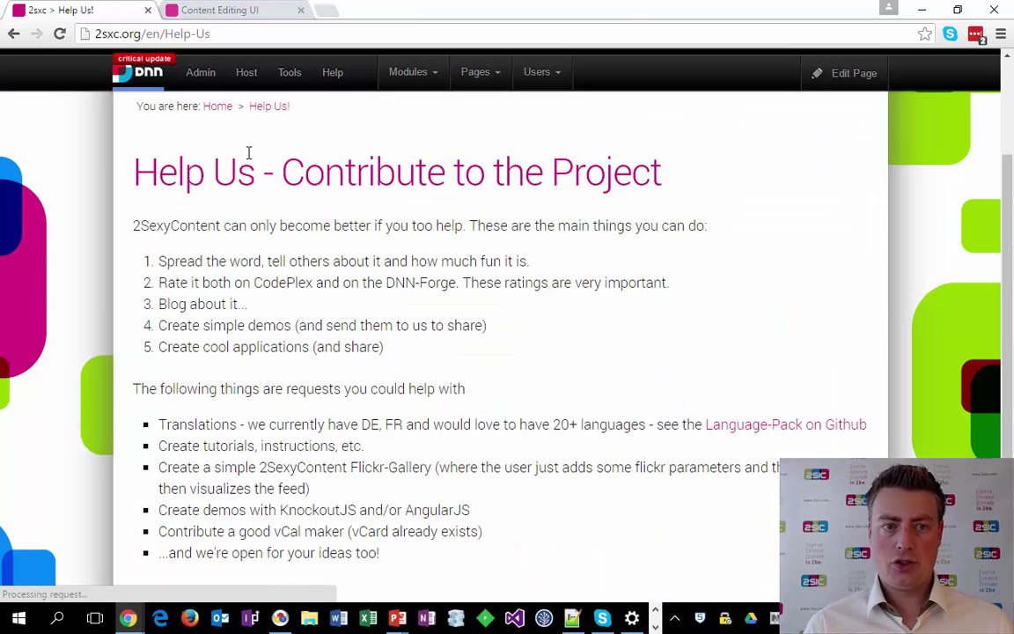
Insert the Body placeholder from the Snippets list into line 1, then delete it.
{"action": "key", "text": "ctrl+Tab"}
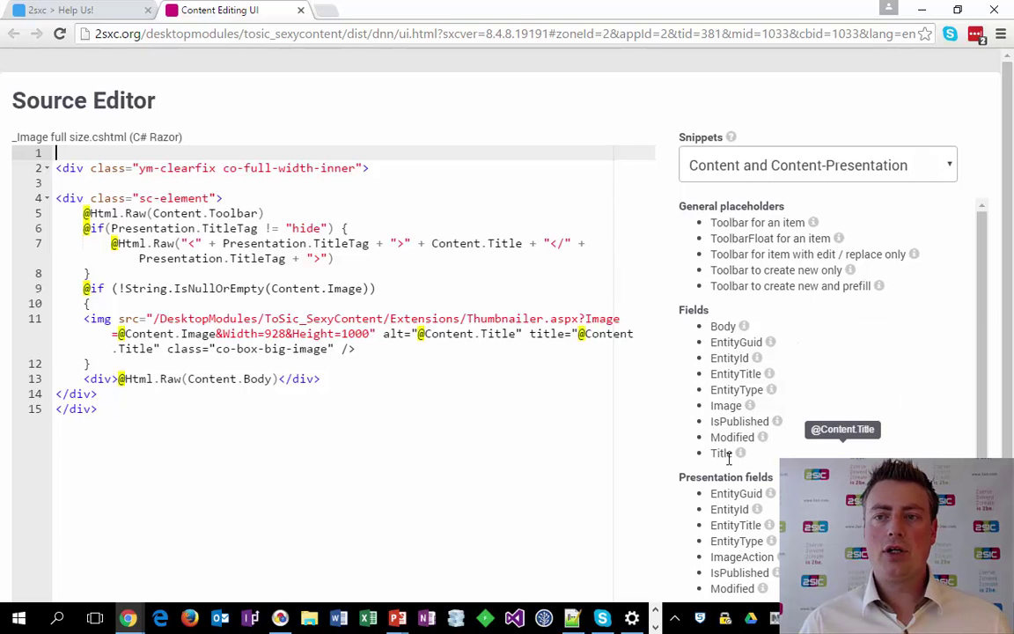
{"action": "left_click", "coordinate": [748, 166]}
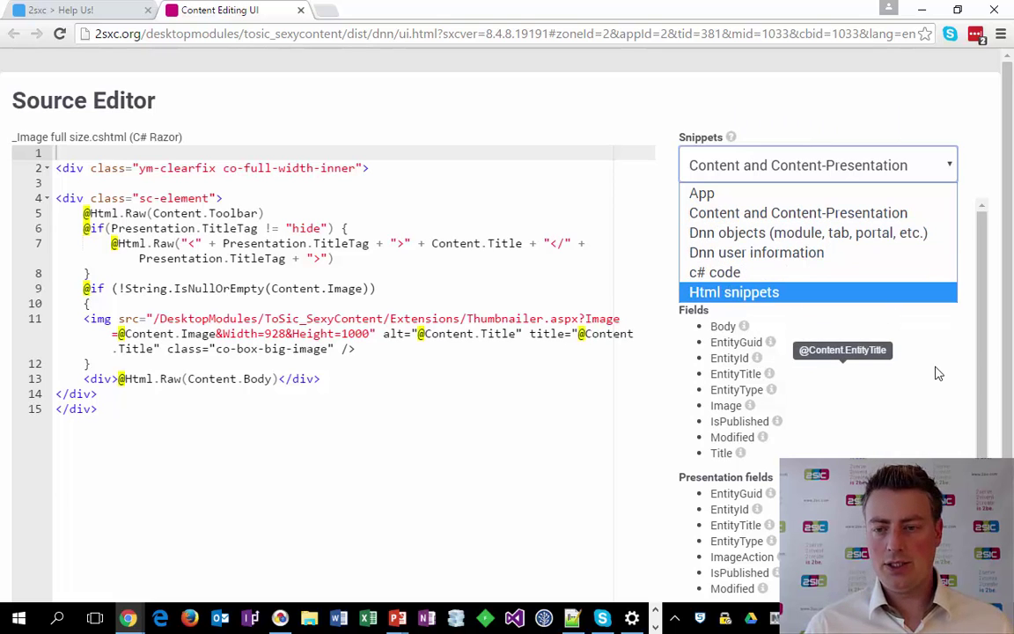
{"action": "left_click", "coordinate": [709, 330]}
{"action": "left_click", "coordinate": [721, 327]}
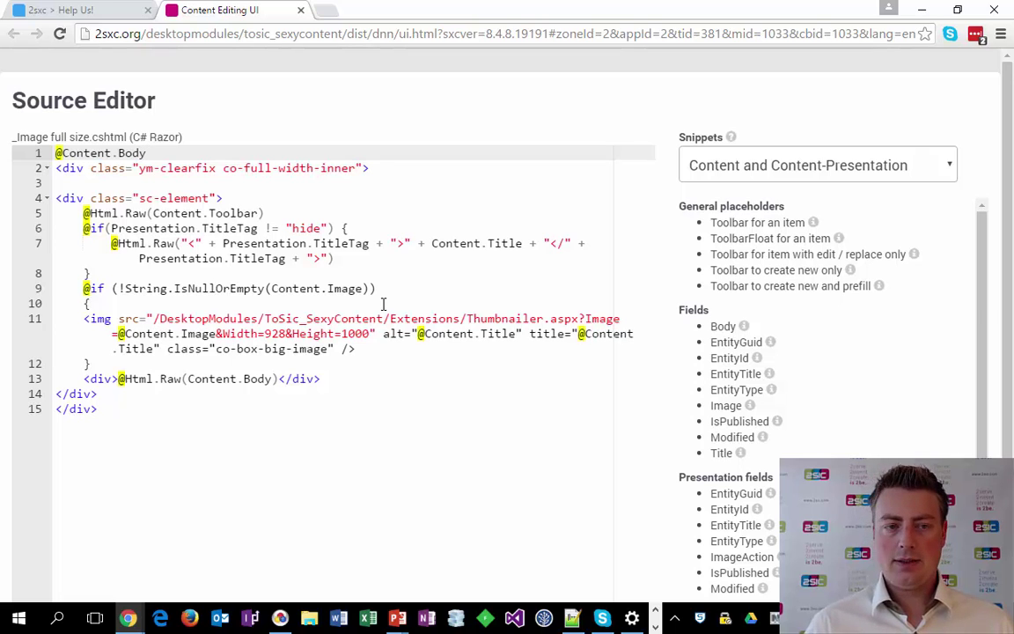
{"action": "key", "text": "shift+Home"}
{"action": "key", "text": "BackSpace"}
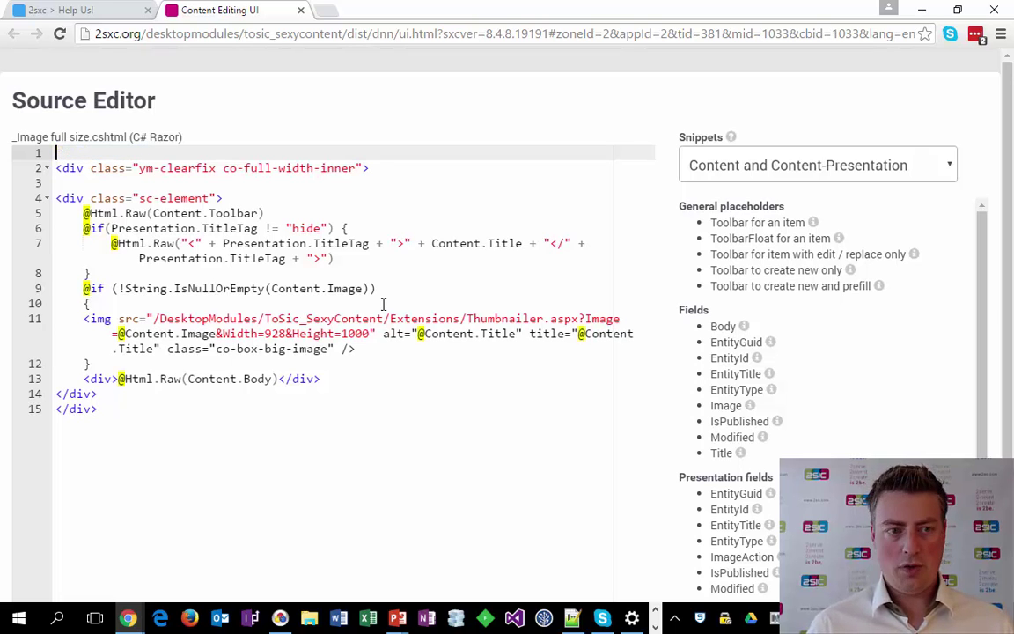
Insert the Title placeholder, save, and preview the result on the reloaded Help Us page.
{"action": "left_click", "coordinate": [723, 453]}
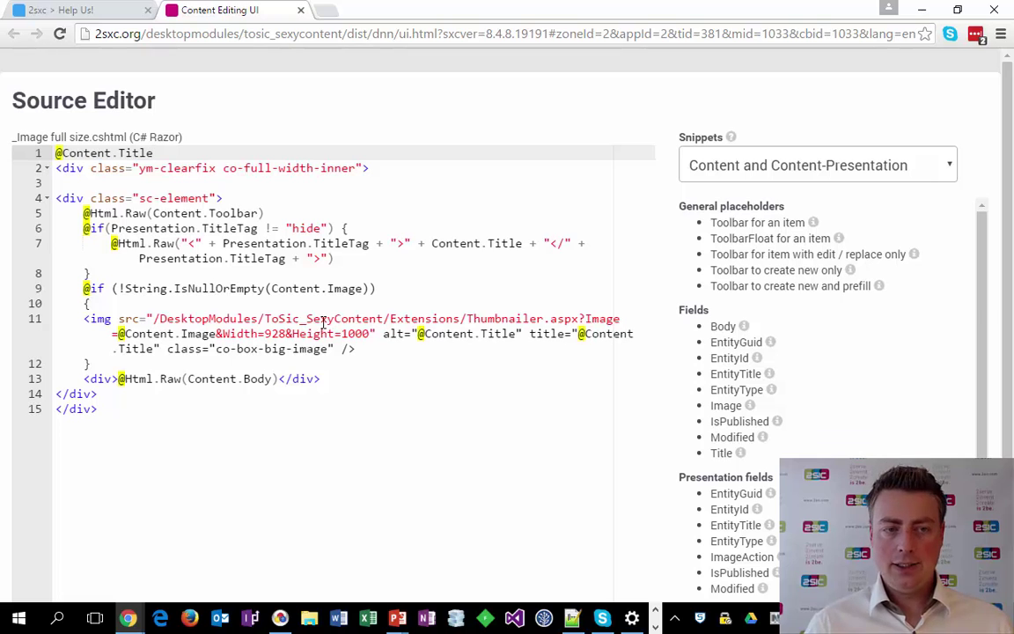
{"action": "key", "text": "ctrl+s"}
{"action": "key", "text": "ctrl+shift+Tab"}
{"action": "key", "text": "F5"}
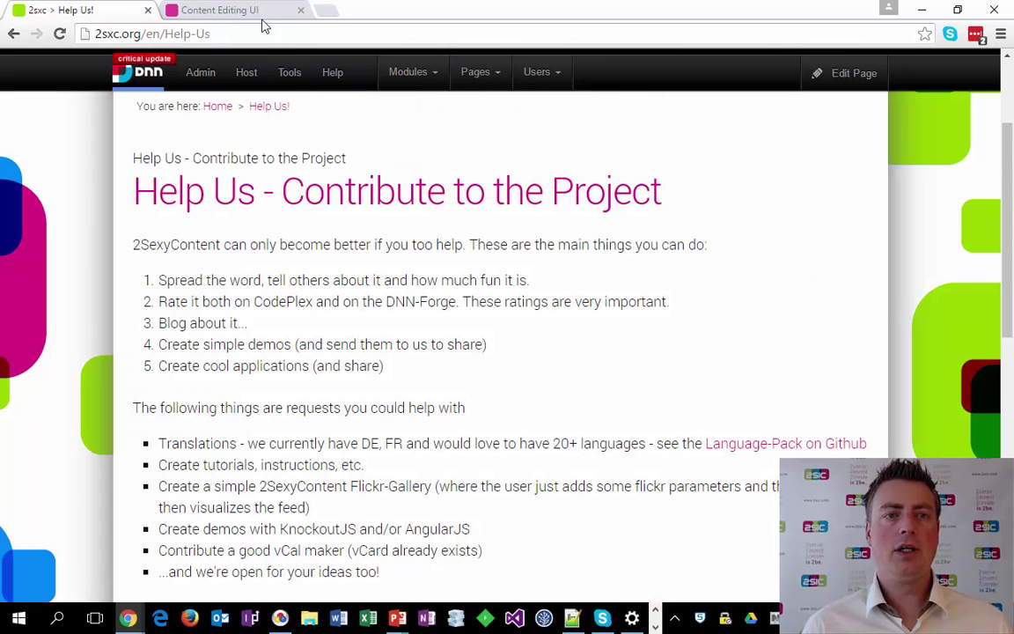
{"action": "left_click", "coordinate": [255, 12]}
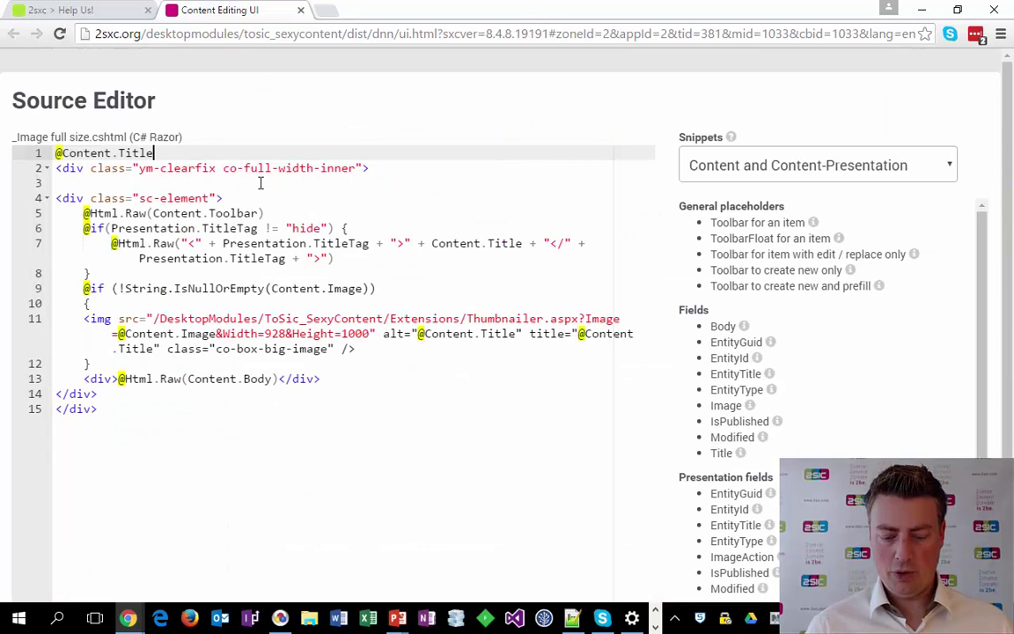
{"action": "key", "text": "ctrl+s"}
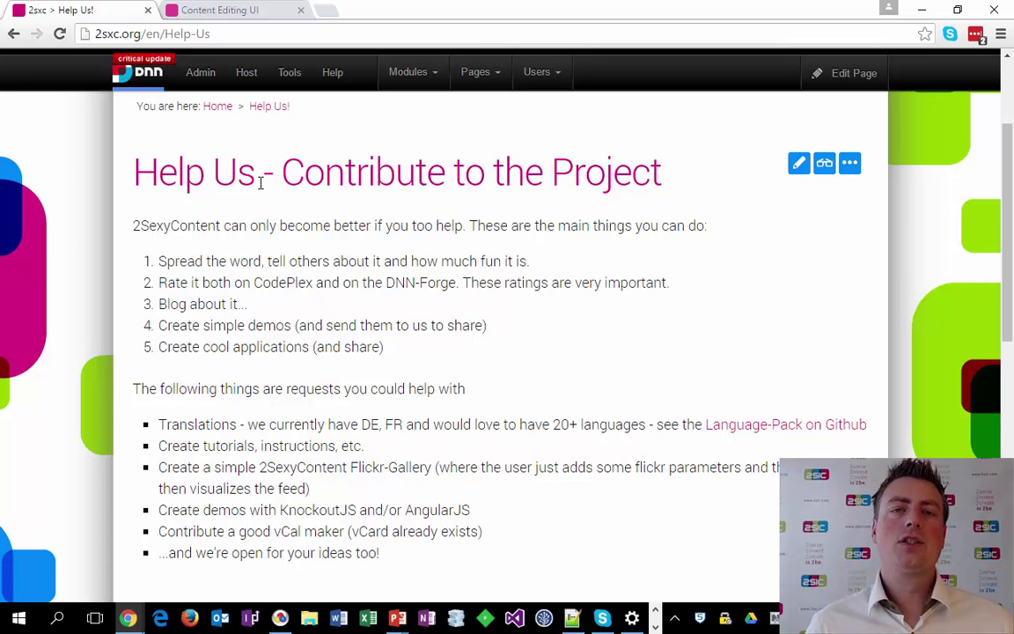
{"action": "key", "text": "alt+Tab"}
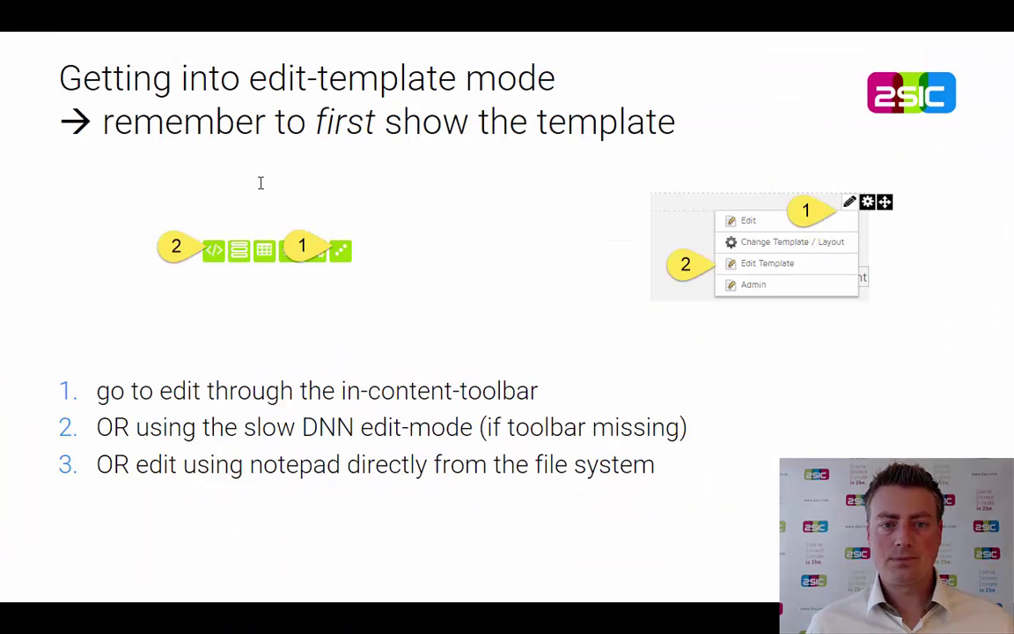
Advance the slide show to the 'Basics of editing a Template' slide.
{"action": "key", "text": "Right"}
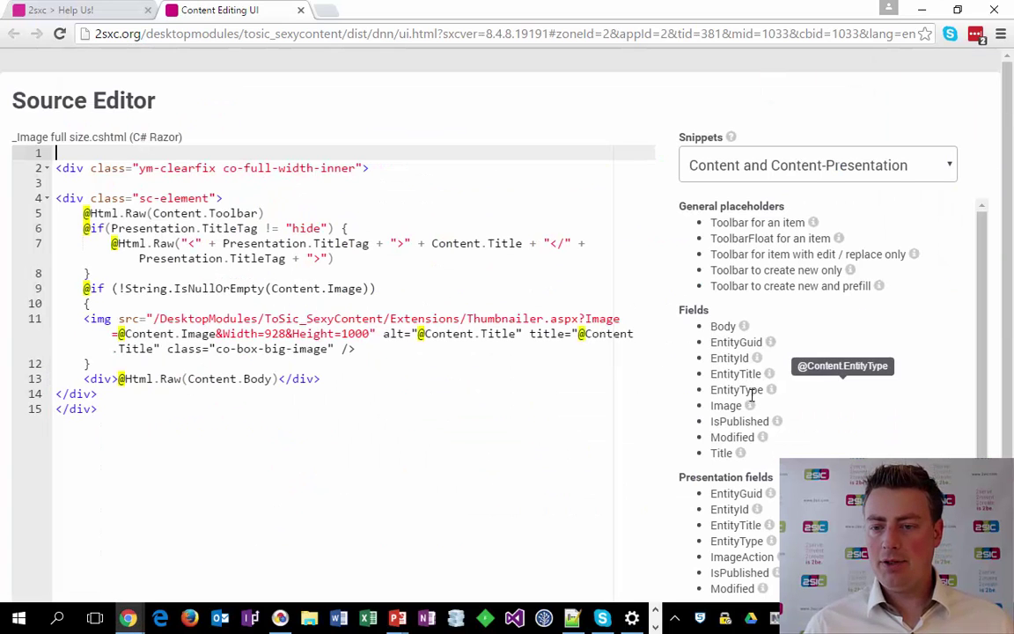
Insert the 'Toolbar for an item' placeholder on line 1, save and reload Help Us.
{"action": "scroll", "coordinate": [748, 432], "scroll_direction": "down", "scroll_amount": 1}
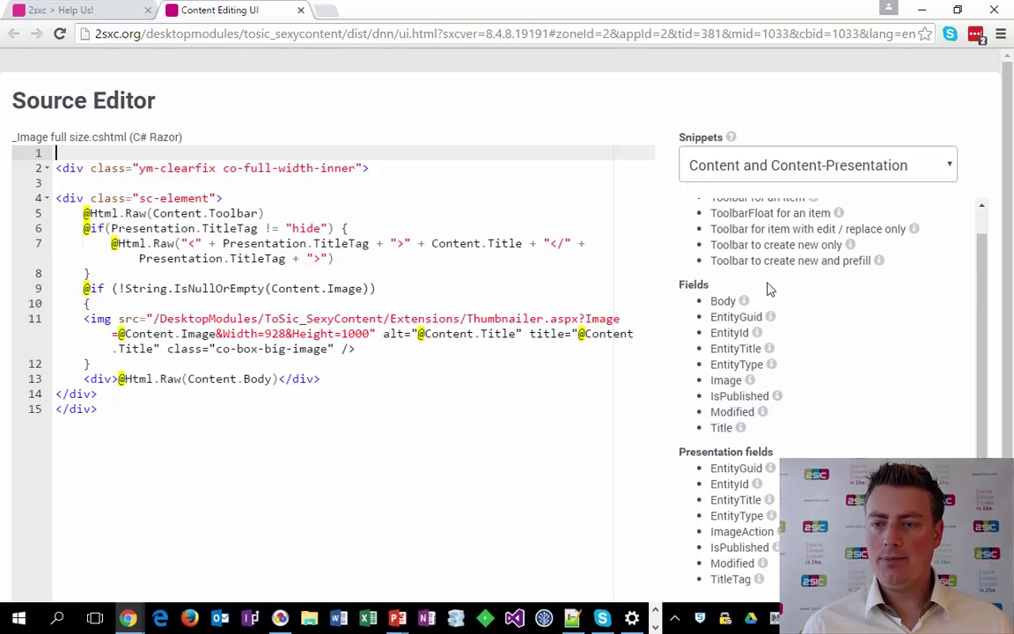
{"action": "scroll", "coordinate": [769, 287], "scroll_direction": "up", "scroll_amount": 1}
{"action": "left_click", "coordinate": [757, 222]}
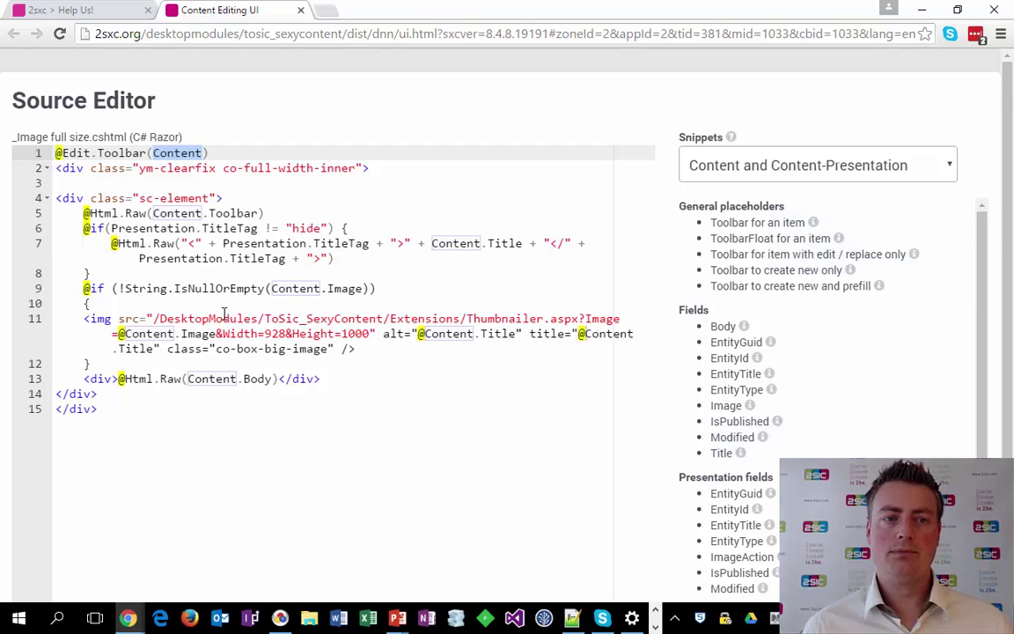
{"action": "key", "text": "ctrl+s"}
{"action": "key", "text": "ctrl+shift+Tab"}
{"action": "key", "text": "F5"}
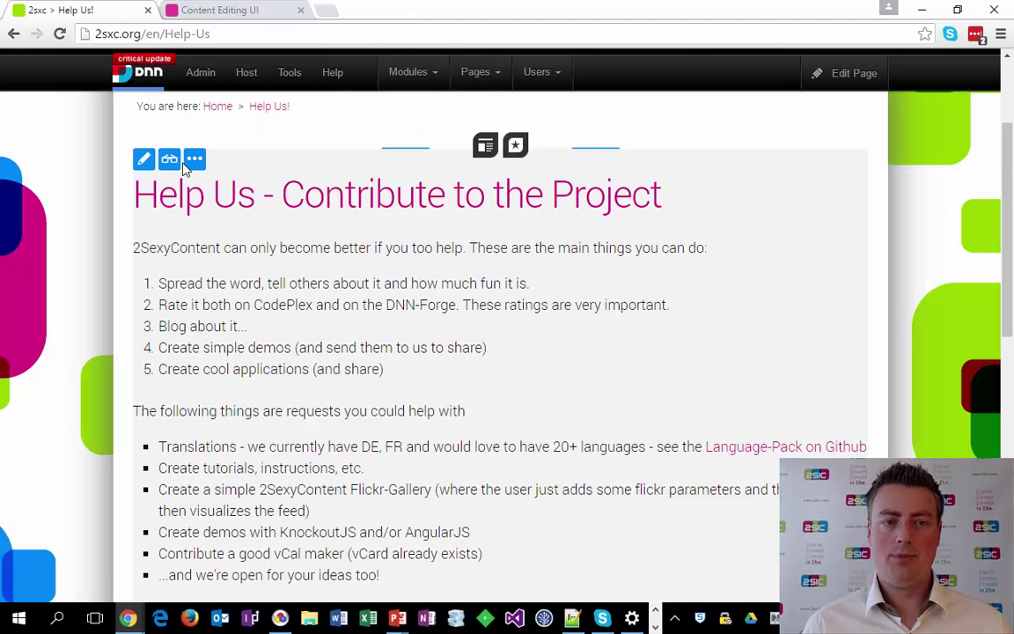
Replace it with the ToolbarFloat wrapper containing 'xzy', save and reload Help Us.
{"action": "mouse_move", "coordinate": [742, 209]}
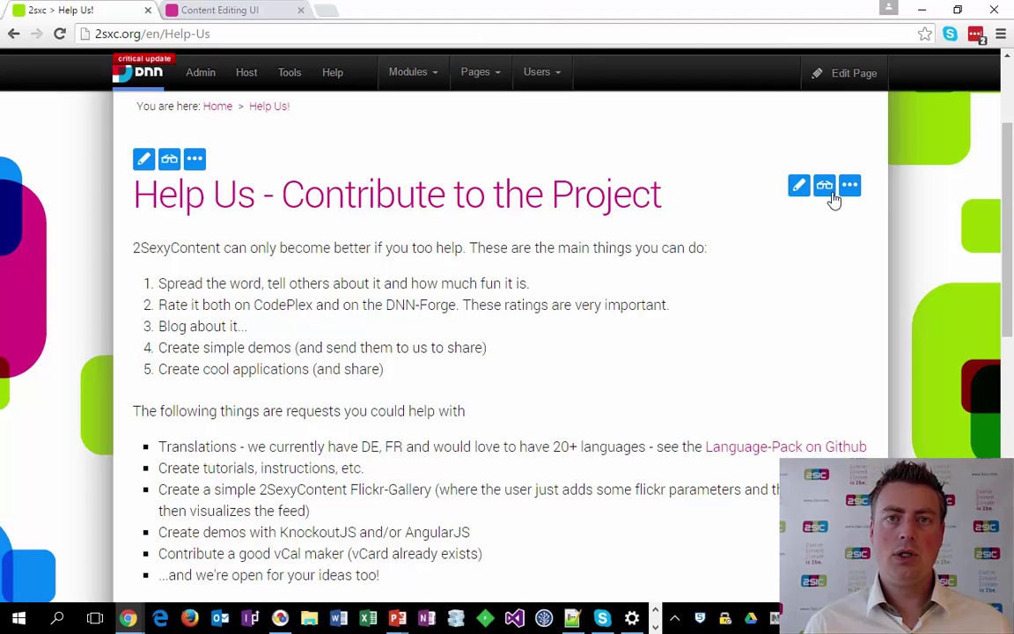
{"action": "left_click", "coordinate": [832, 195]}
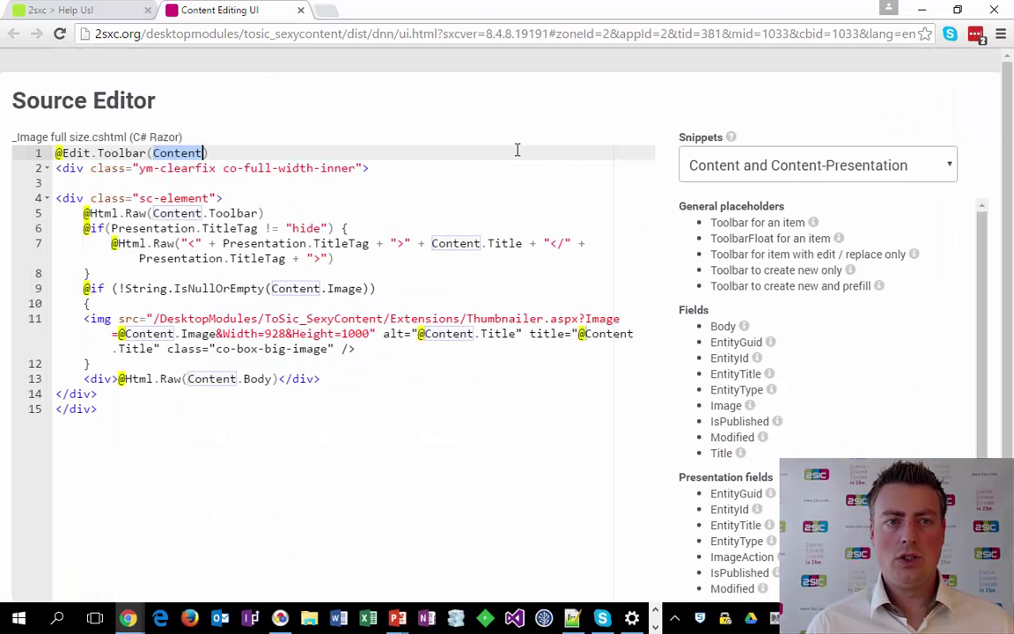
{"action": "key", "text": "shift+Home"}
{"action": "key", "text": "Delete"}
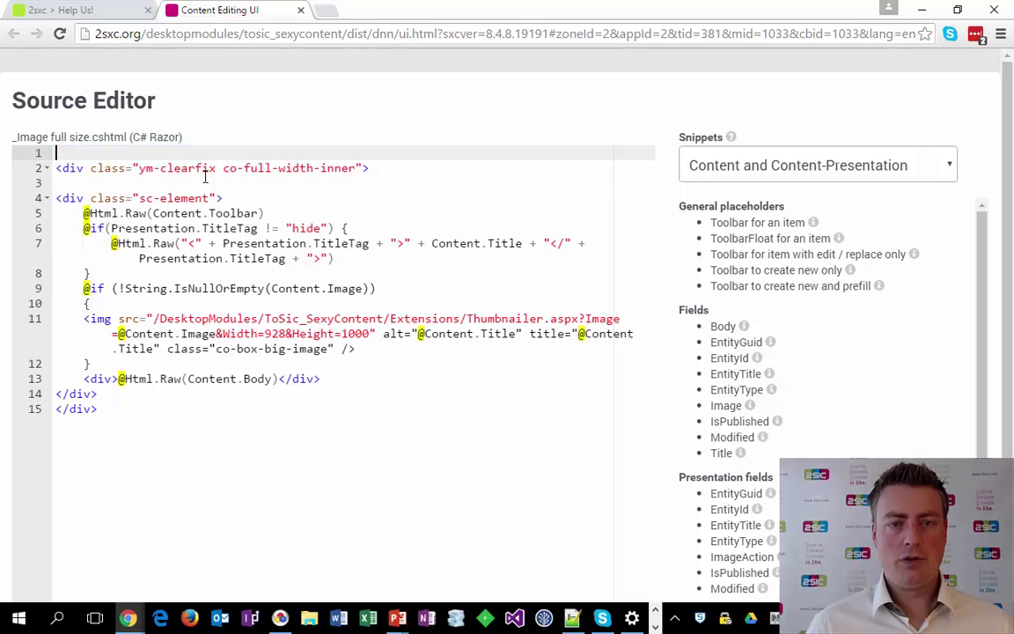
{"action": "left_click", "coordinate": [786, 238]}
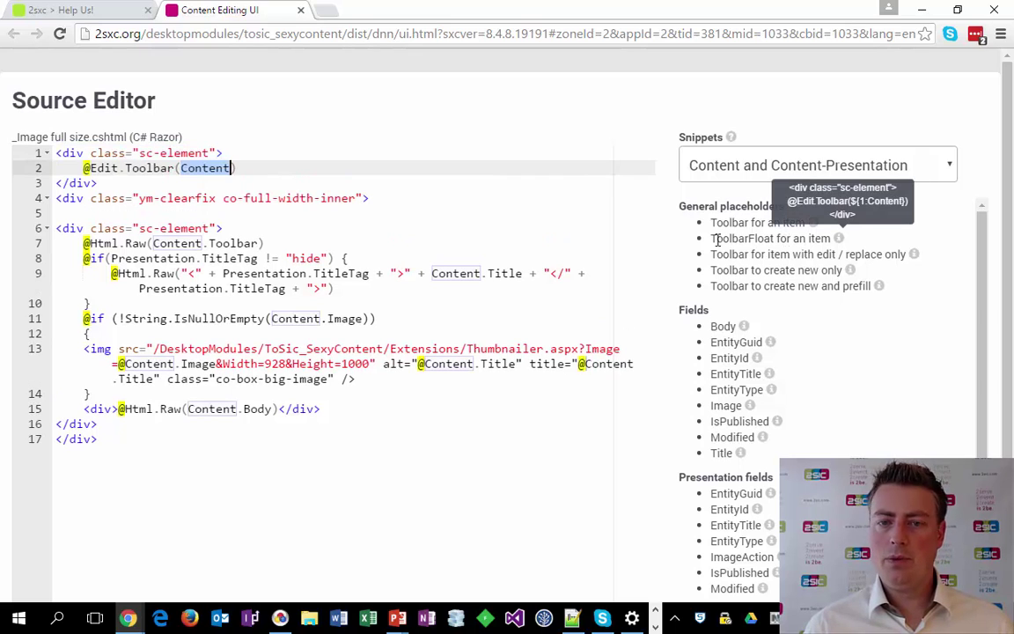
{"action": "key", "text": "End"}
{"action": "key", "text": "Return"}
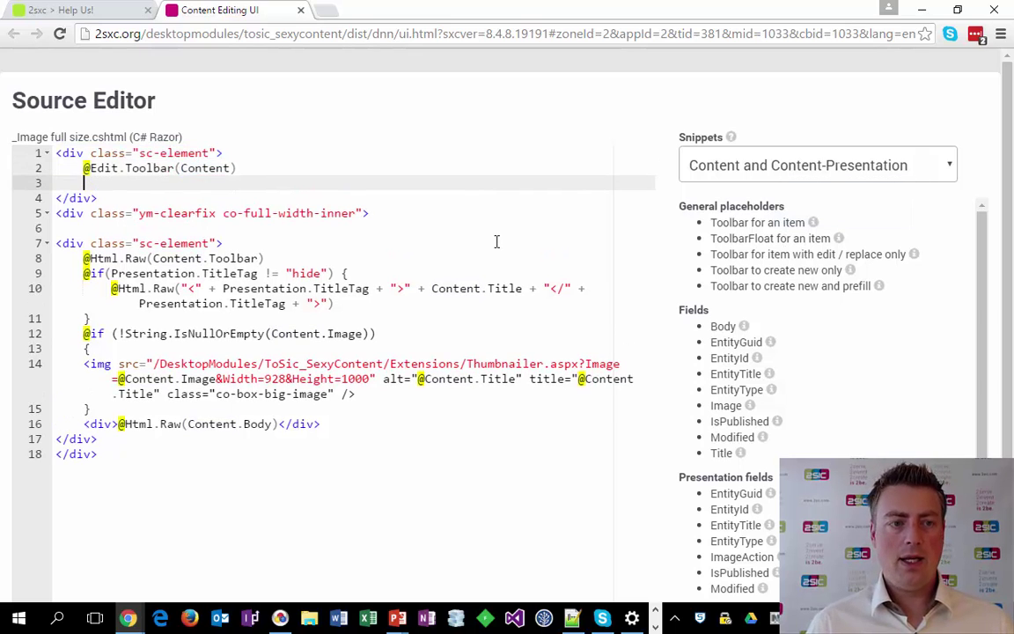
{"action": "type", "text": "xzy"}
{"action": "key", "text": "ctrl+s"}
{"action": "key", "text": "ctrl+shift+Tab"}
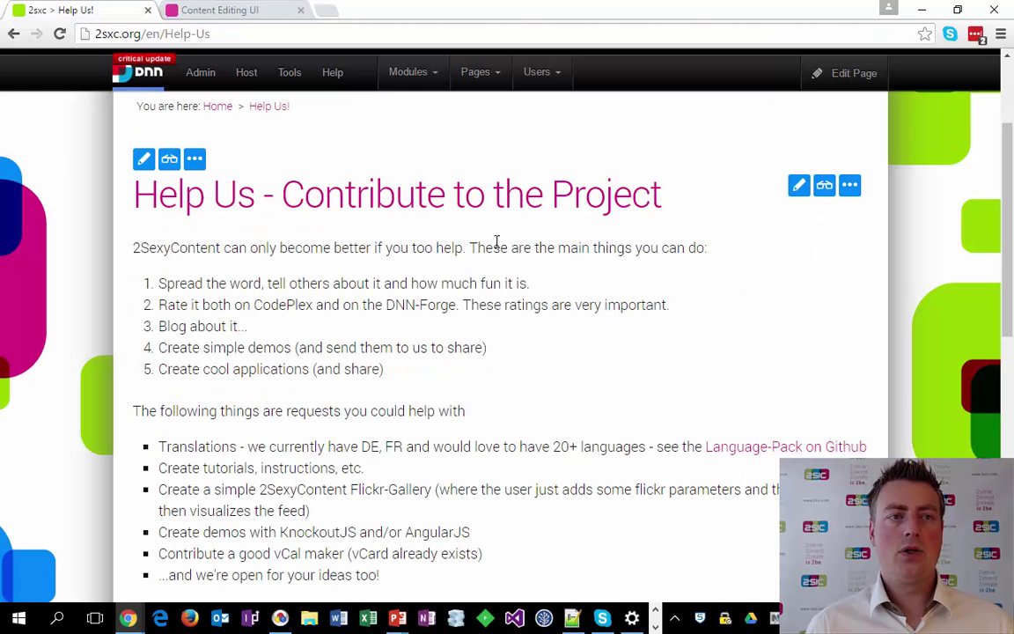
{"action": "key", "text": "F5"}
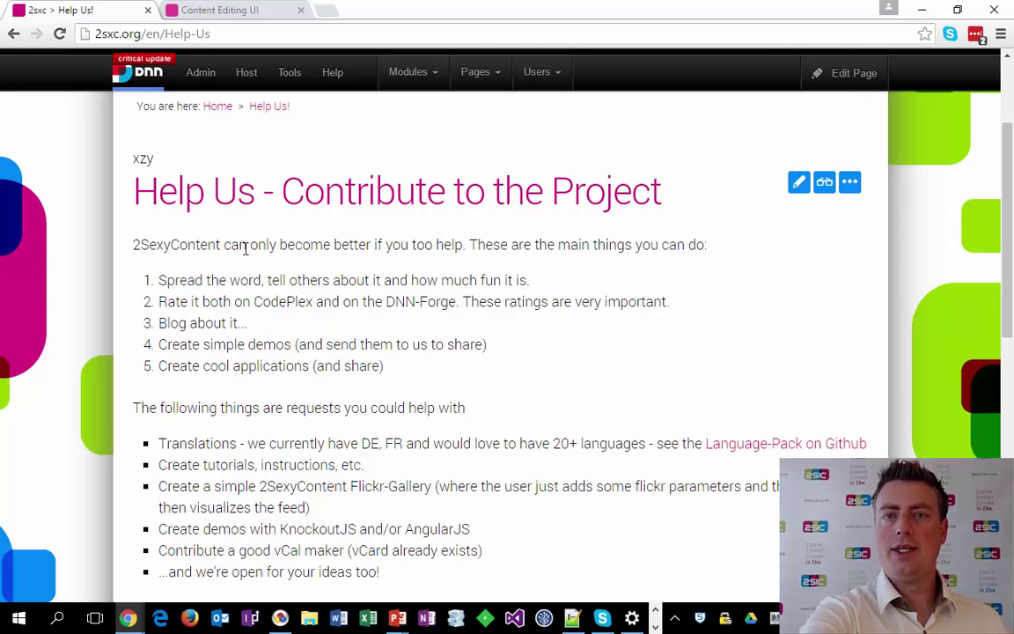
Delete the test toolbar and xzy lines 1–4, save, and reload the Help Us page.
{"action": "key", "text": "ctrl+Tab"}
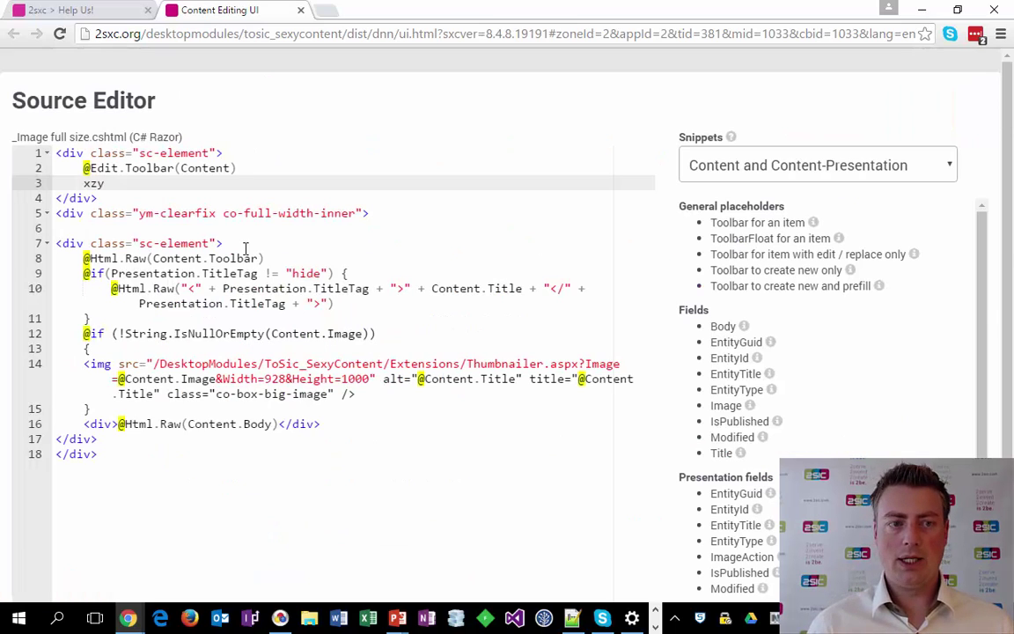
{"action": "key", "text": "BackSpace"}
{"action": "key", "text": "BackSpace"}
{"action": "key", "text": "BackSpace"}
{"action": "key", "text": "BackSpace"}
{"action": "key", "text": "Down"}
{"action": "key", "text": "ctrl+shift+Home"}
{"action": "key", "text": "BackSpace"}
{"action": "key", "text": "ctrl+Tab"}
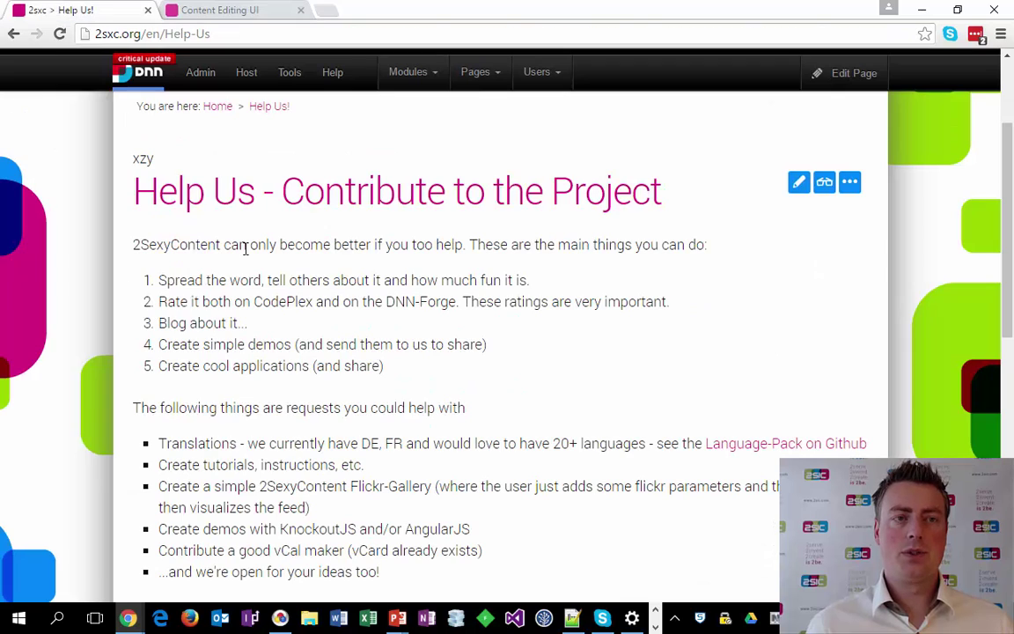
{"action": "key", "text": "F5"}
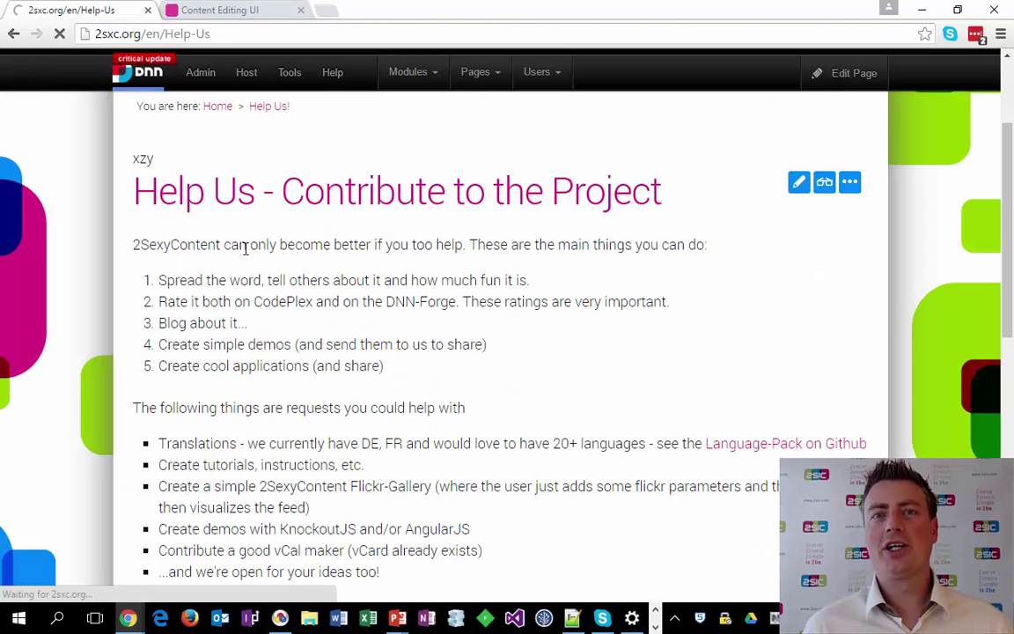
{"action": "key", "text": "alt+Tab"}
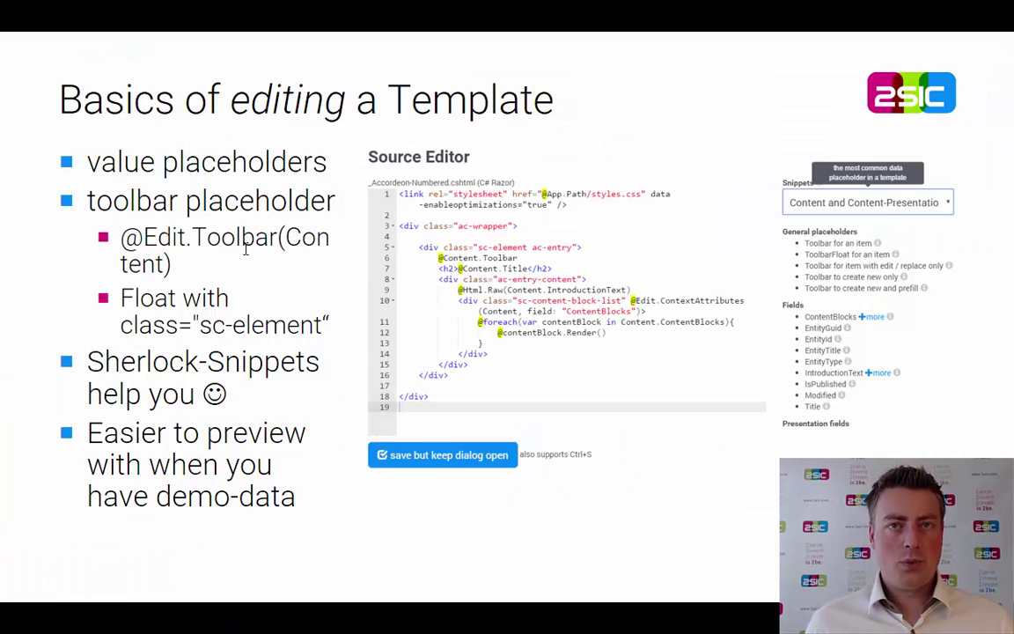
Advance to the 'Connecting it all' slide showing Content plus Template equals Output.
{"action": "key", "text": "Right"}
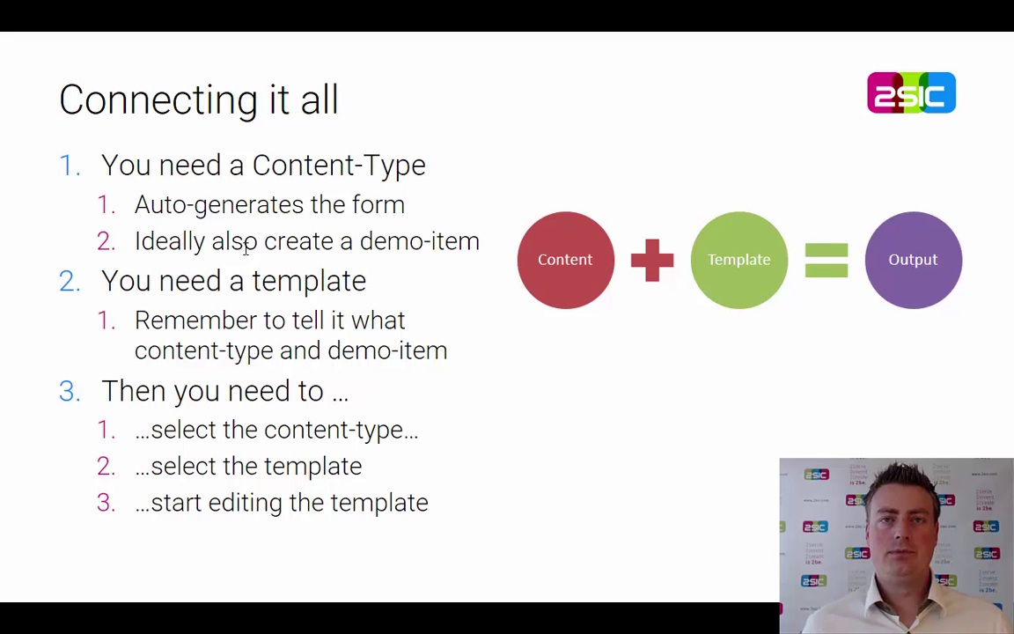